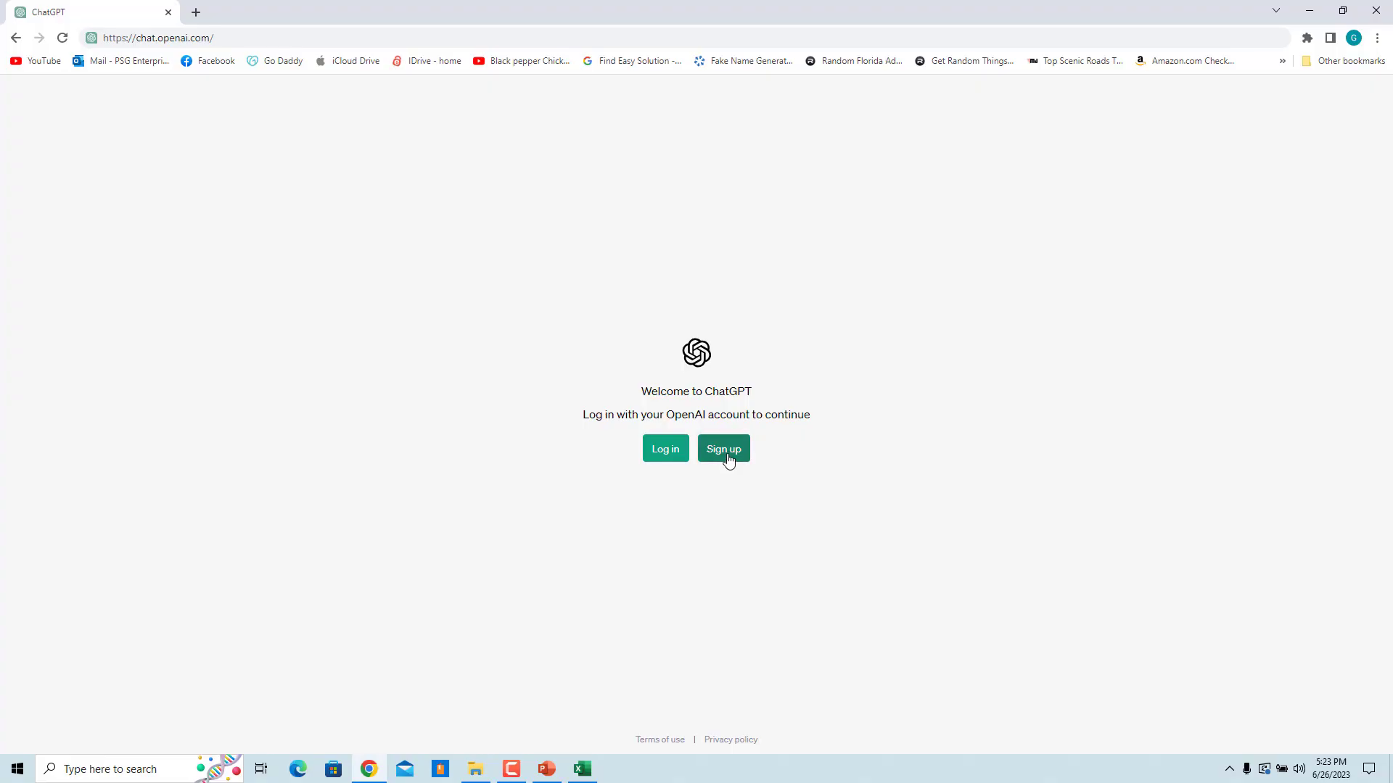
Go from Sign up to the Log in page for the OpenAI account
click(726, 458)
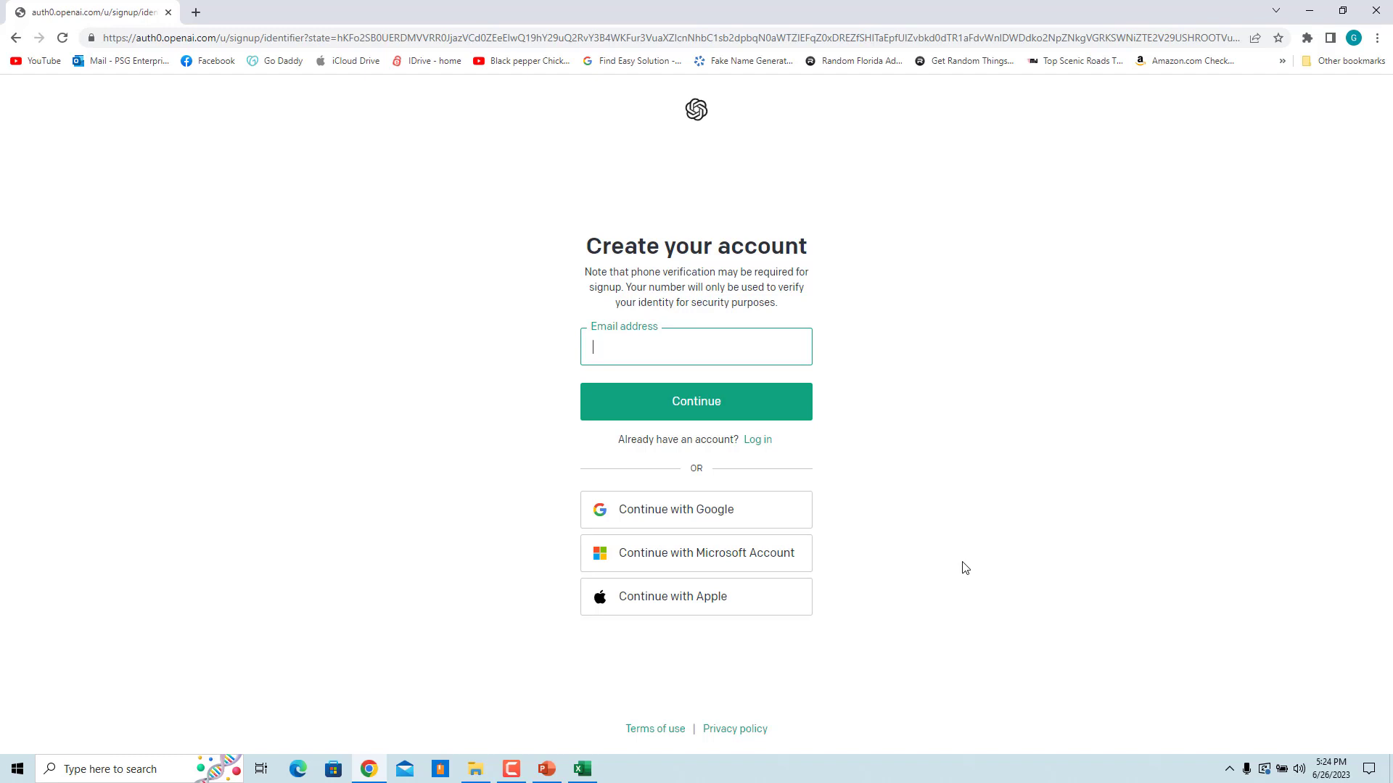
click(758, 439)
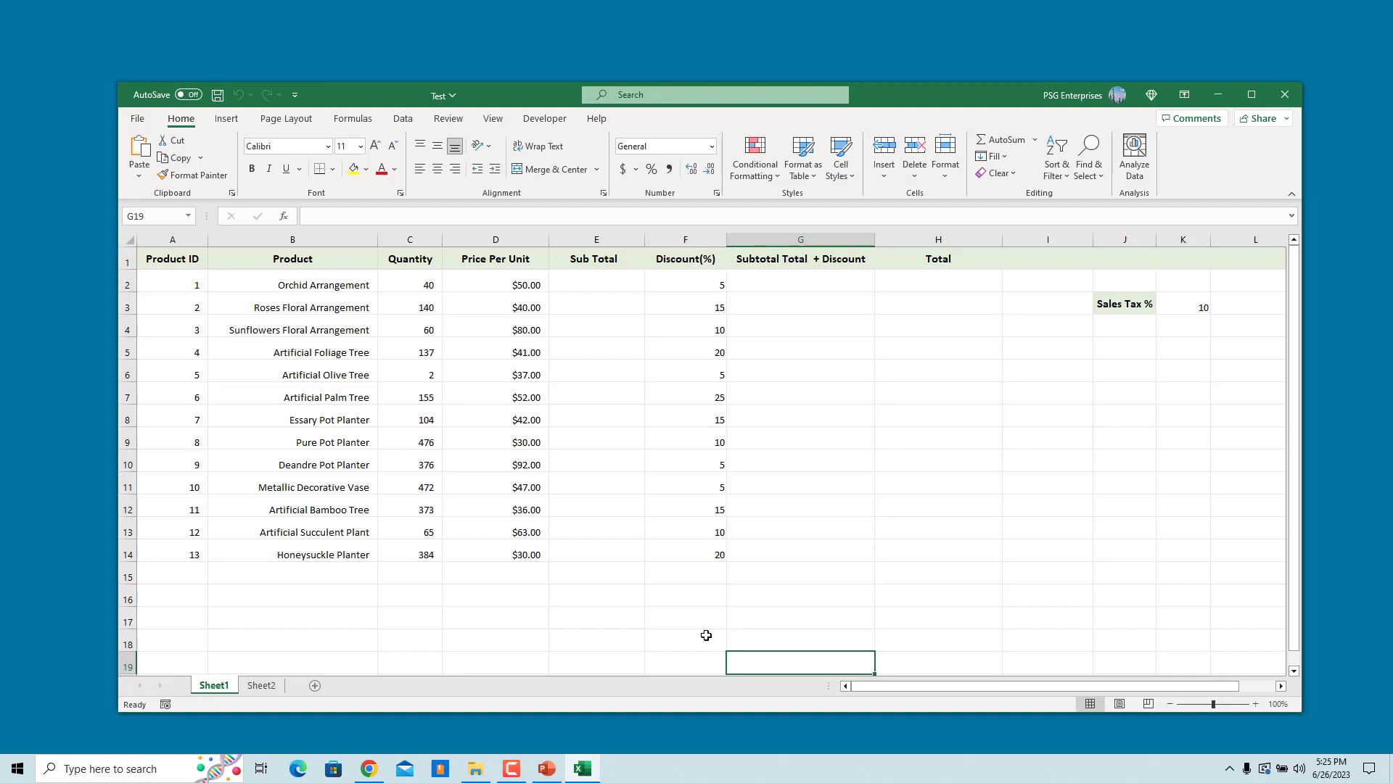
Send the sub total prompt for C2 and D2 and copy the returned =C2 * D2 formula
click(370, 770)
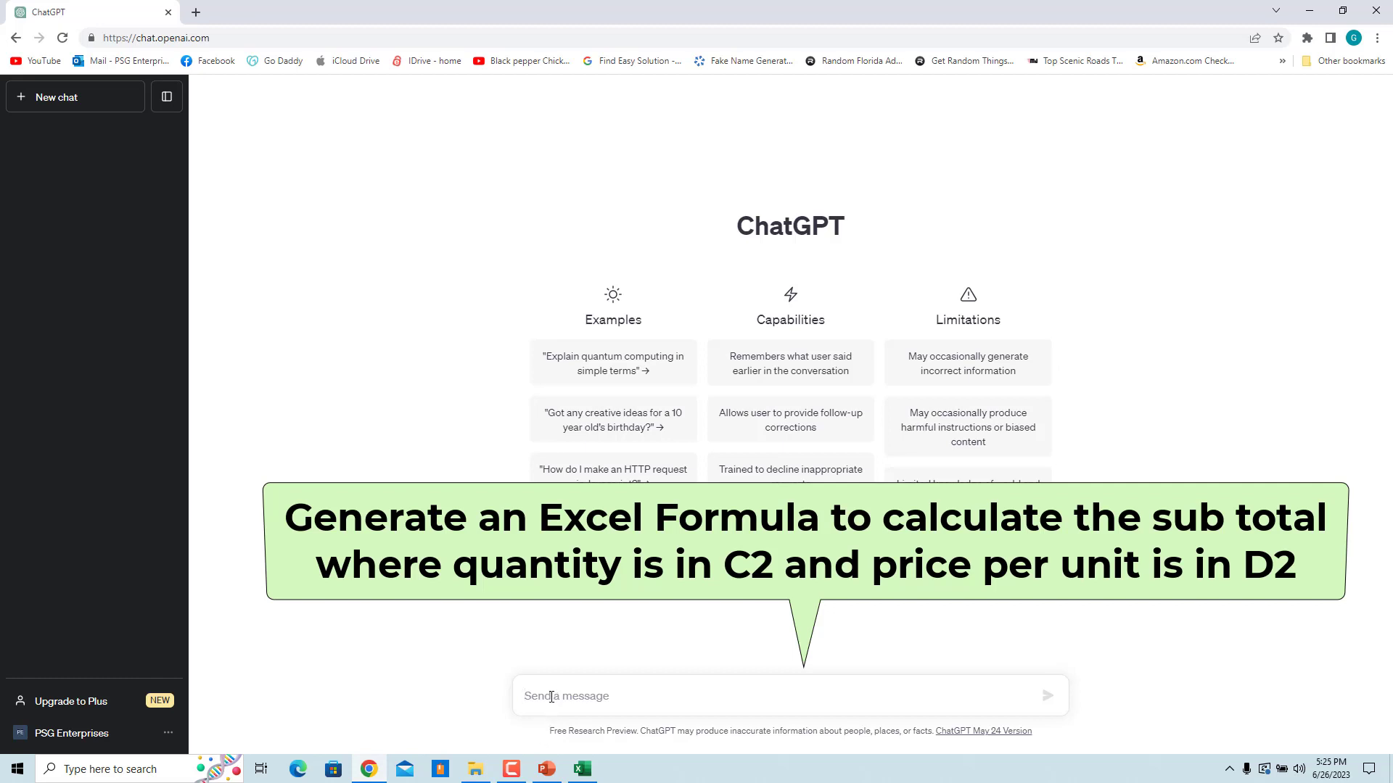
text(Generate an Excel Formula to calculate the sub total where quantity is in C2 and price per unit is in D2)
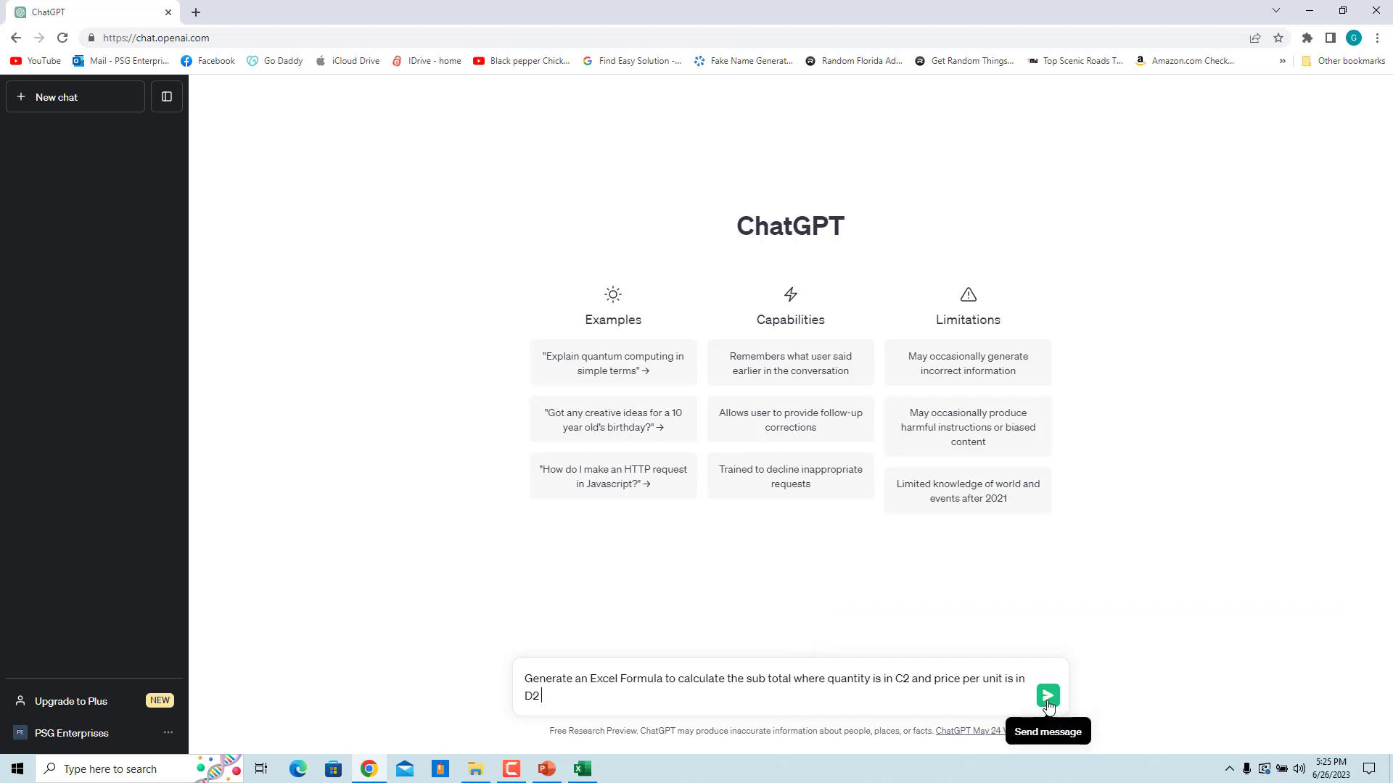
click(1047, 696)
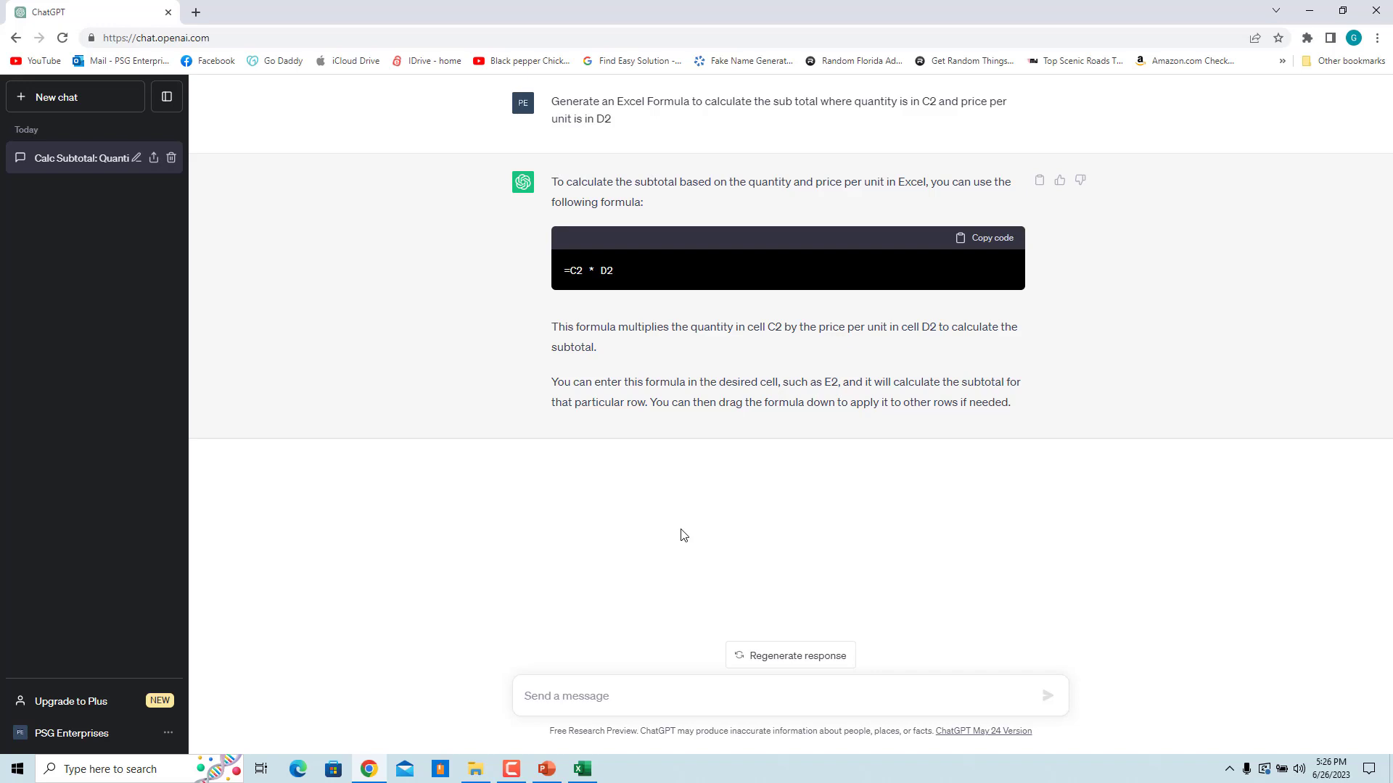
click(998, 241)
Paste =C2 * D2 into E2 and fill it down to E14, giving $2,000.00 in E2
click(581, 770)
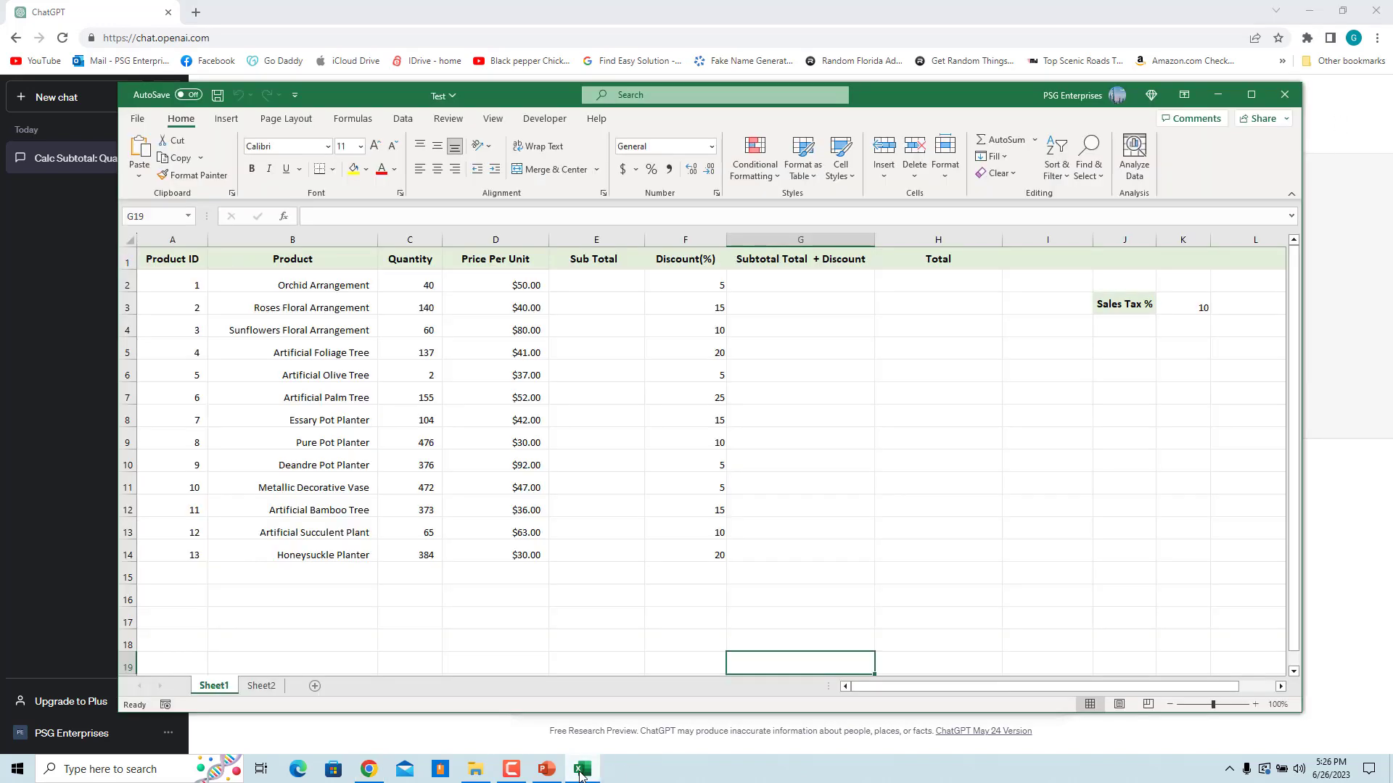
double_click(610, 282)
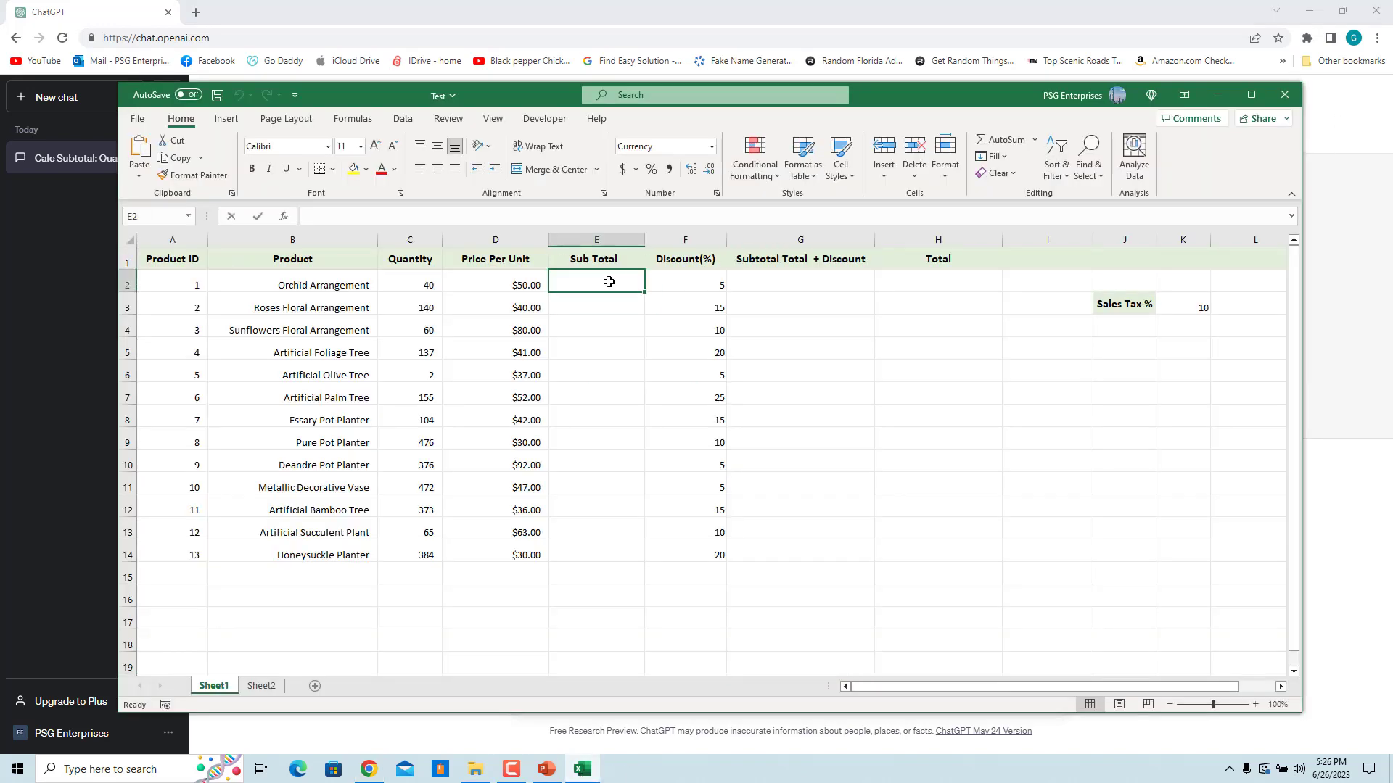
text(=C2 * D2)
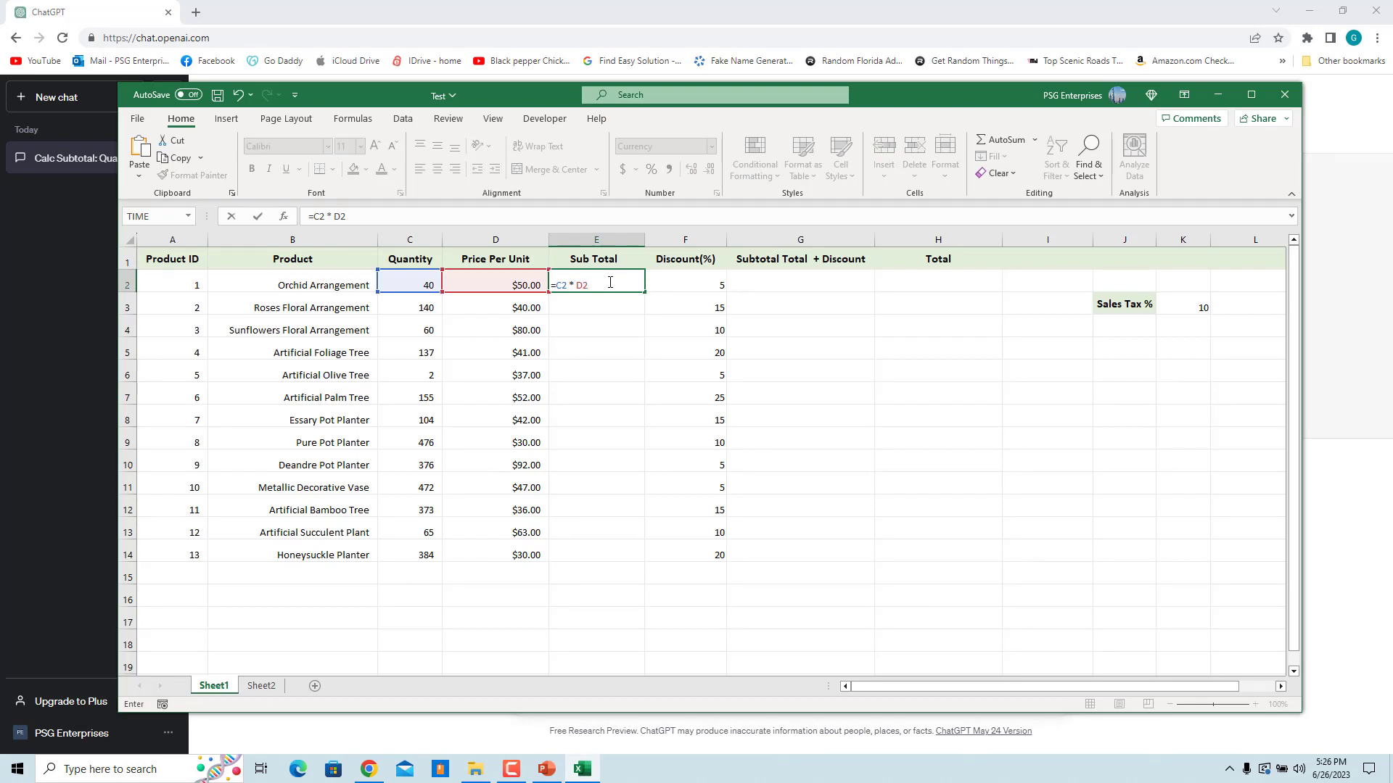
key(Return)
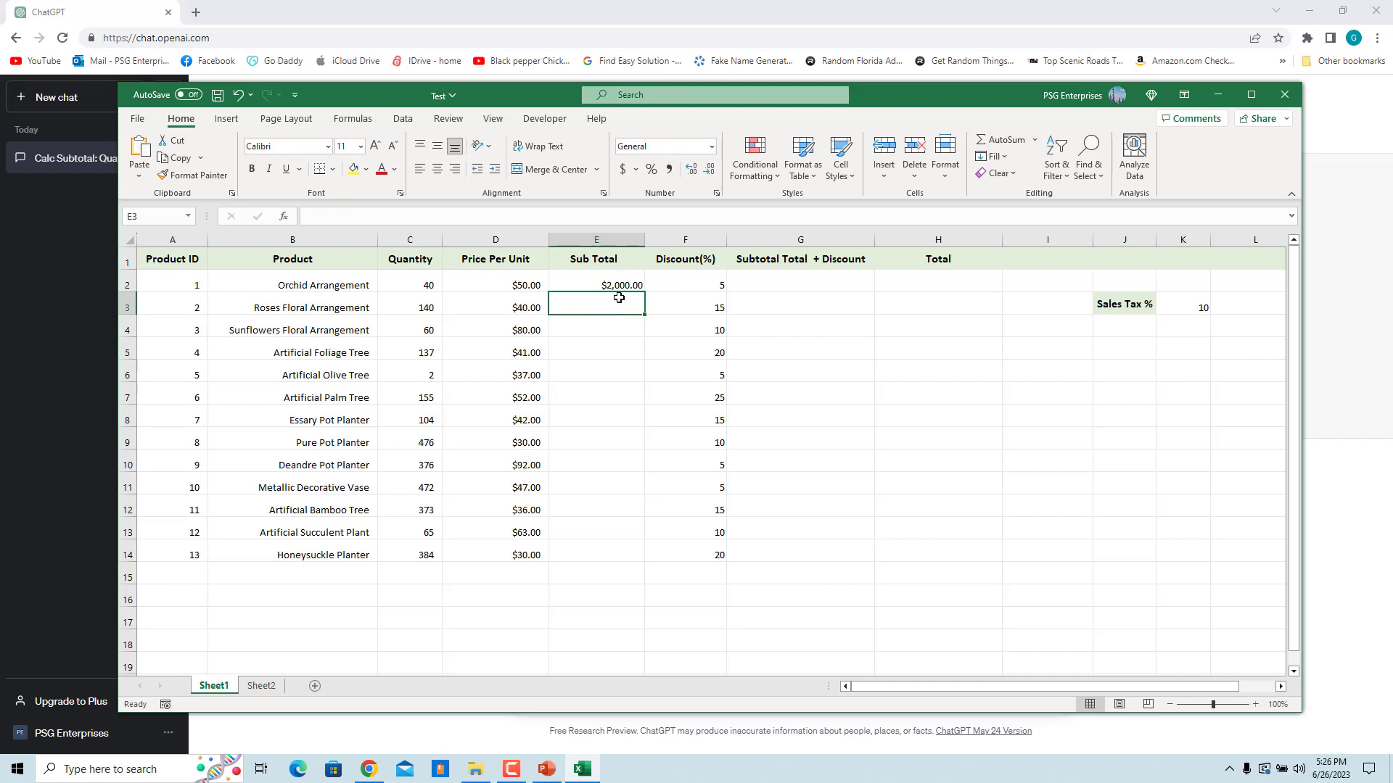
click(620, 285)
drag(644, 292, 652, 557)
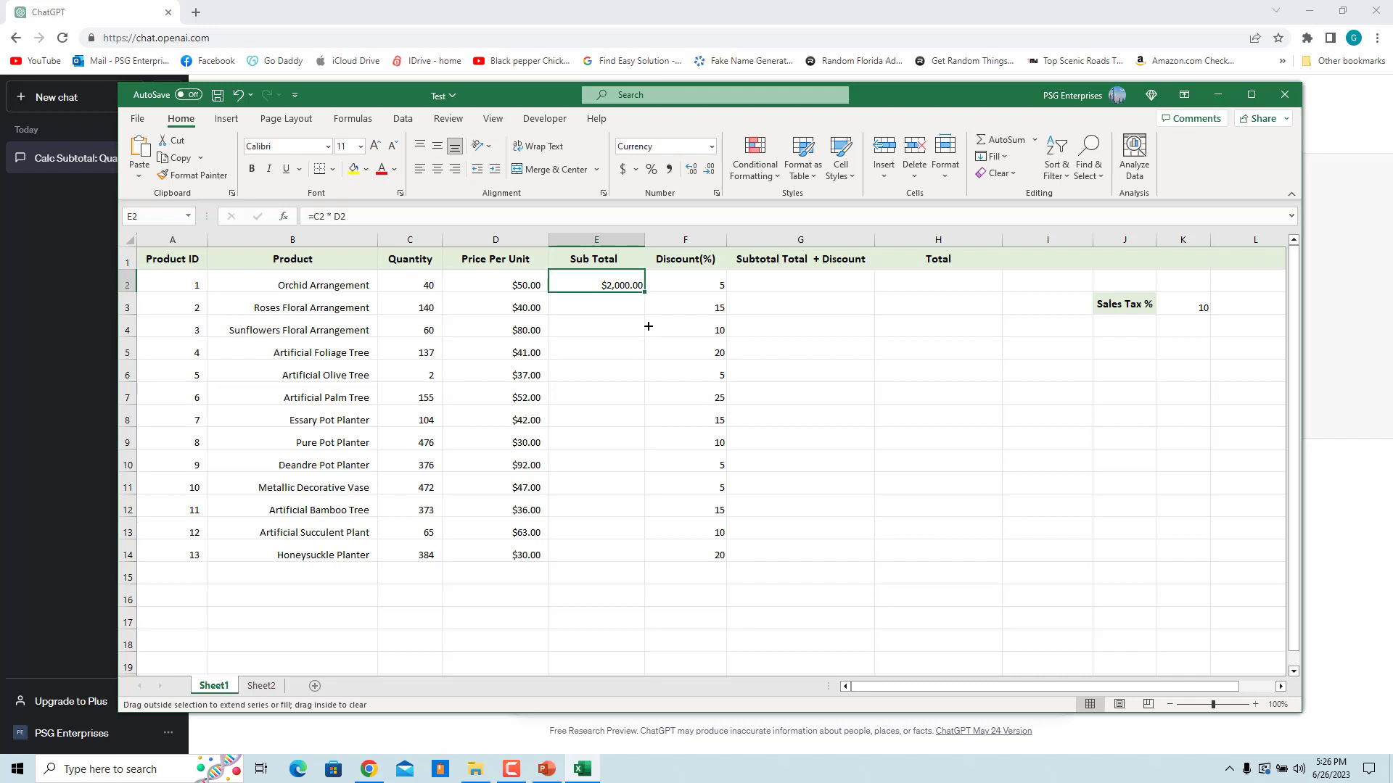
click(597, 594)
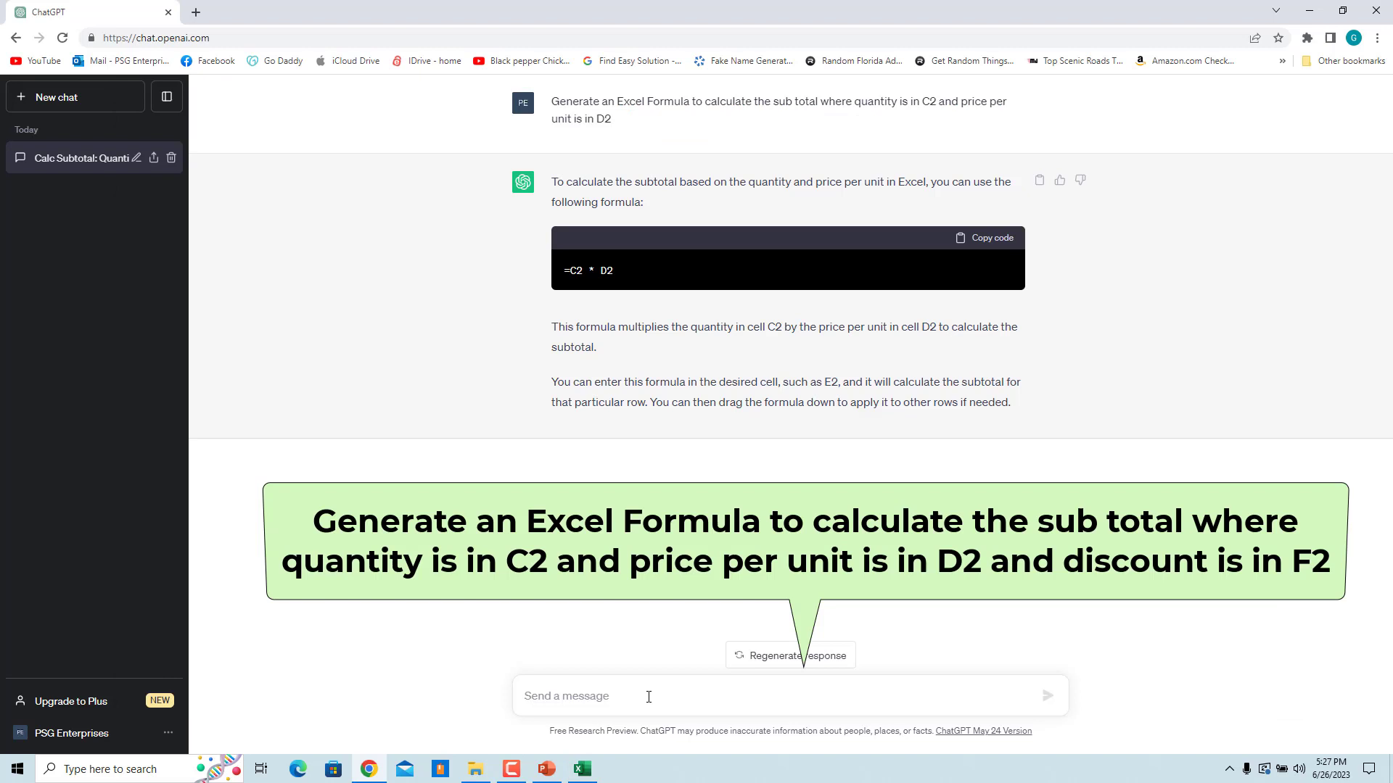
Send the prompt adding the F2 discount, answered with =(C2 * D2) * (1 - F2)
text(Generate an Excel Formula to calculate the sub total where quantity is in C2 and price per unit is in D2  and discount is in F2)
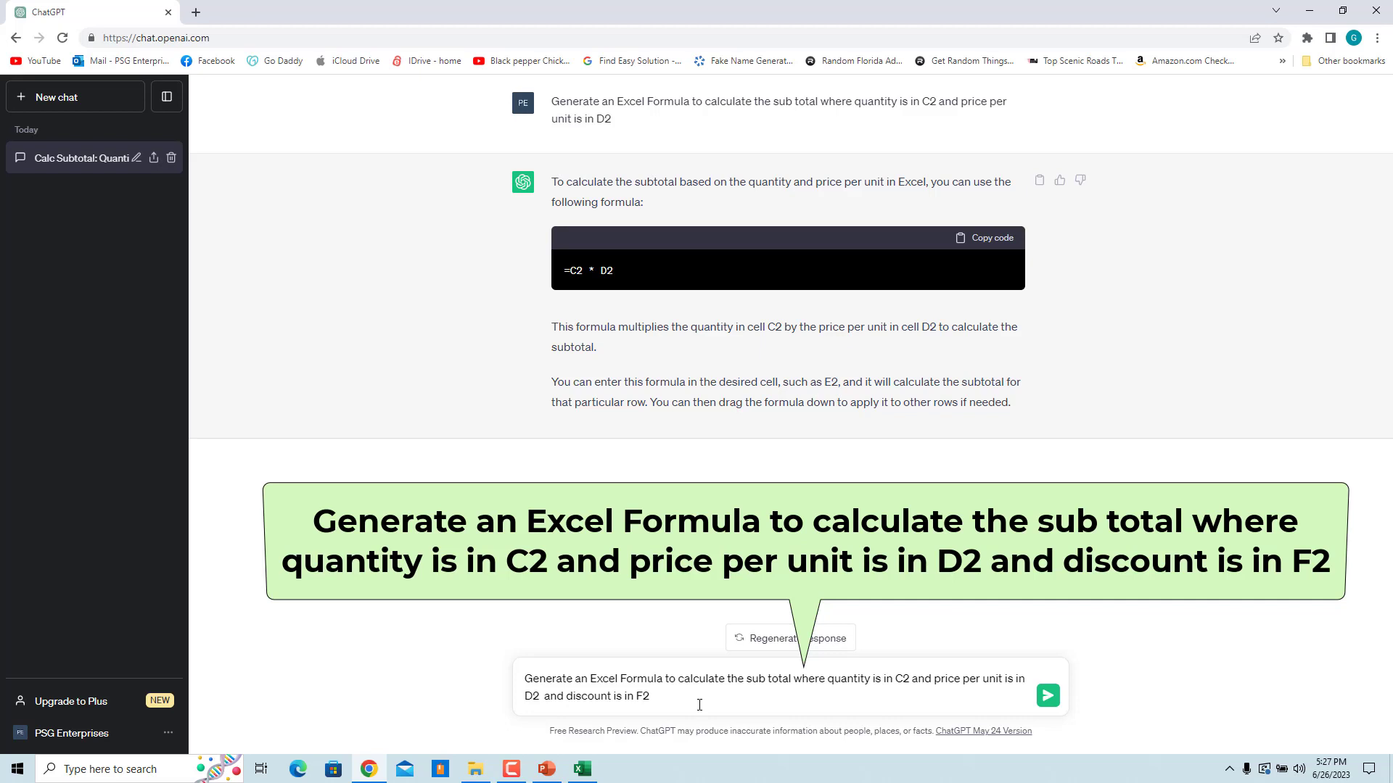
click(1050, 700)
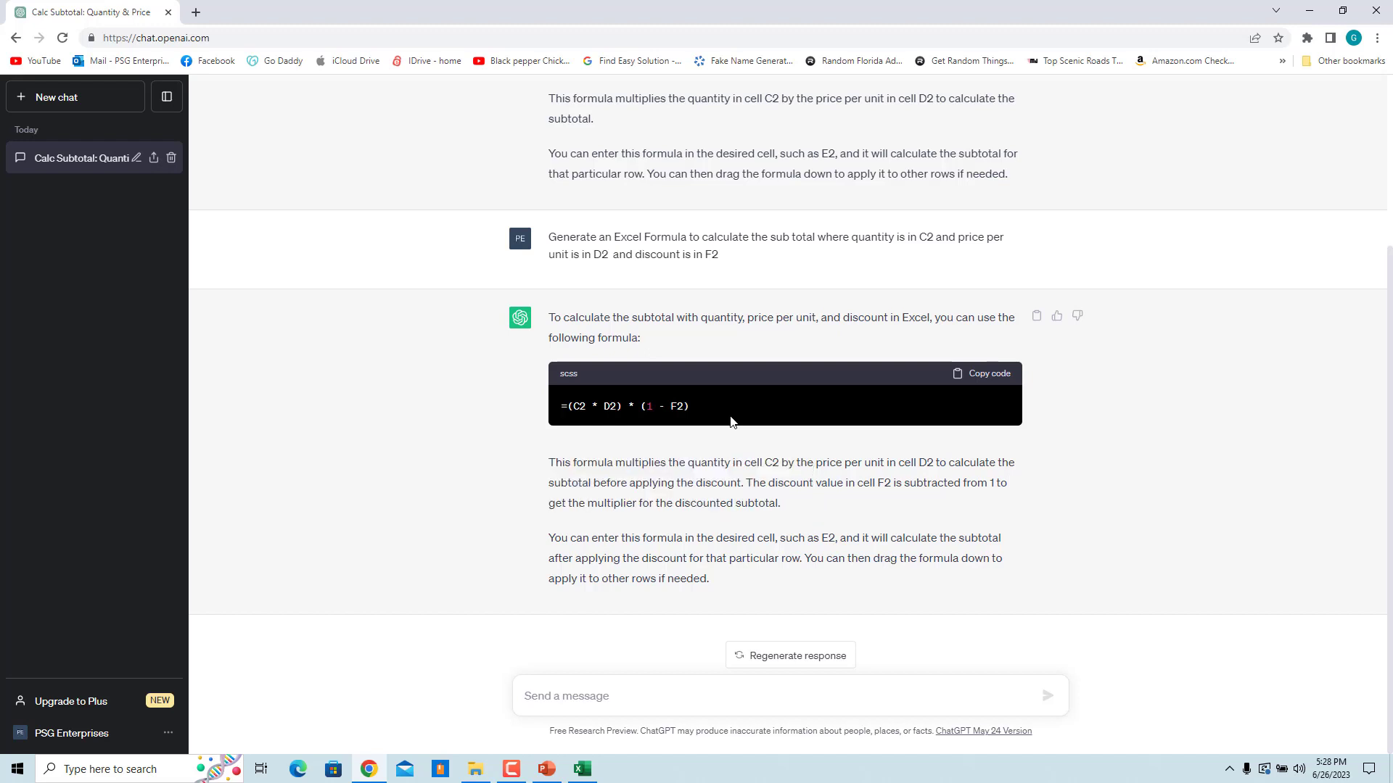
Send 'F2 is percentage' and the discount-percentage prompt, getting =(C2 * D2) * (1 - F2/100)
click(644, 693)
text(F2)
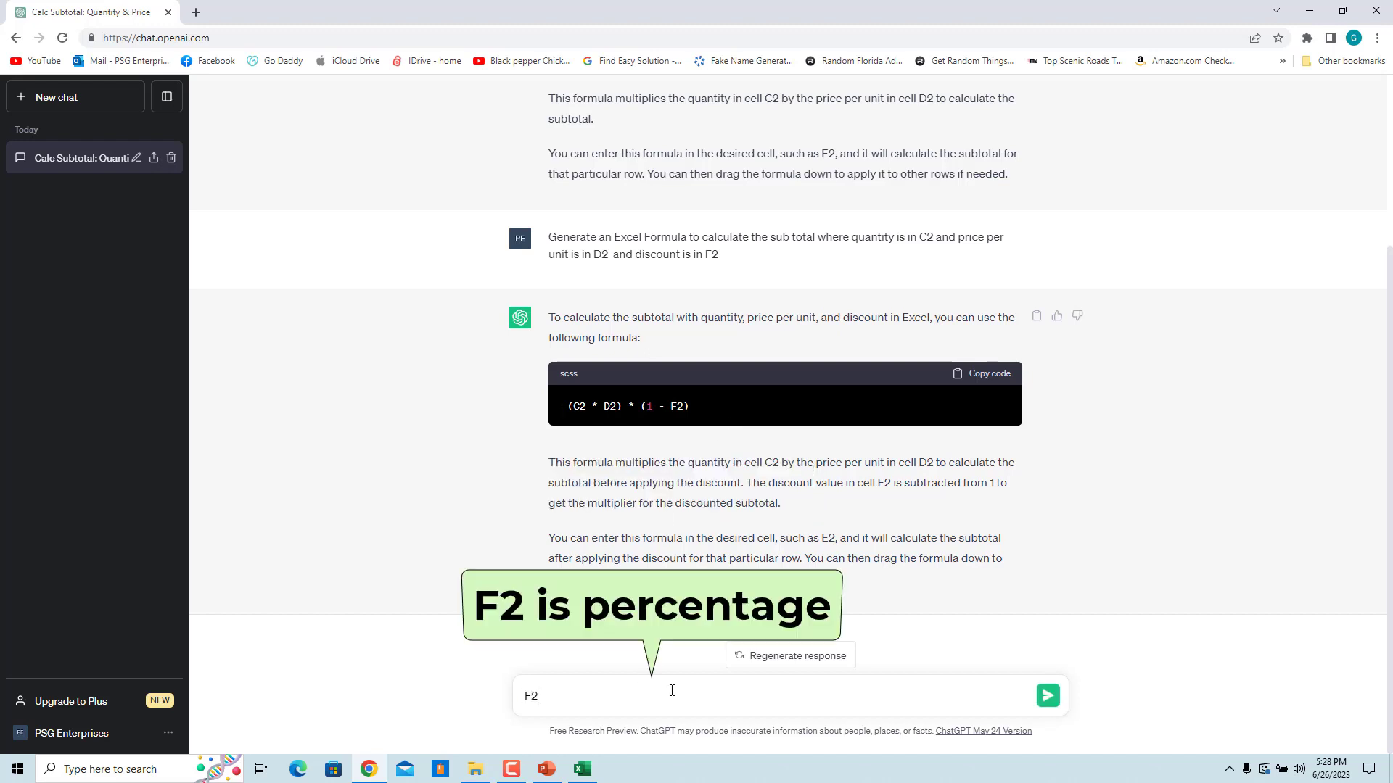
text( is pe)
text(rcentage)
click(1049, 700)
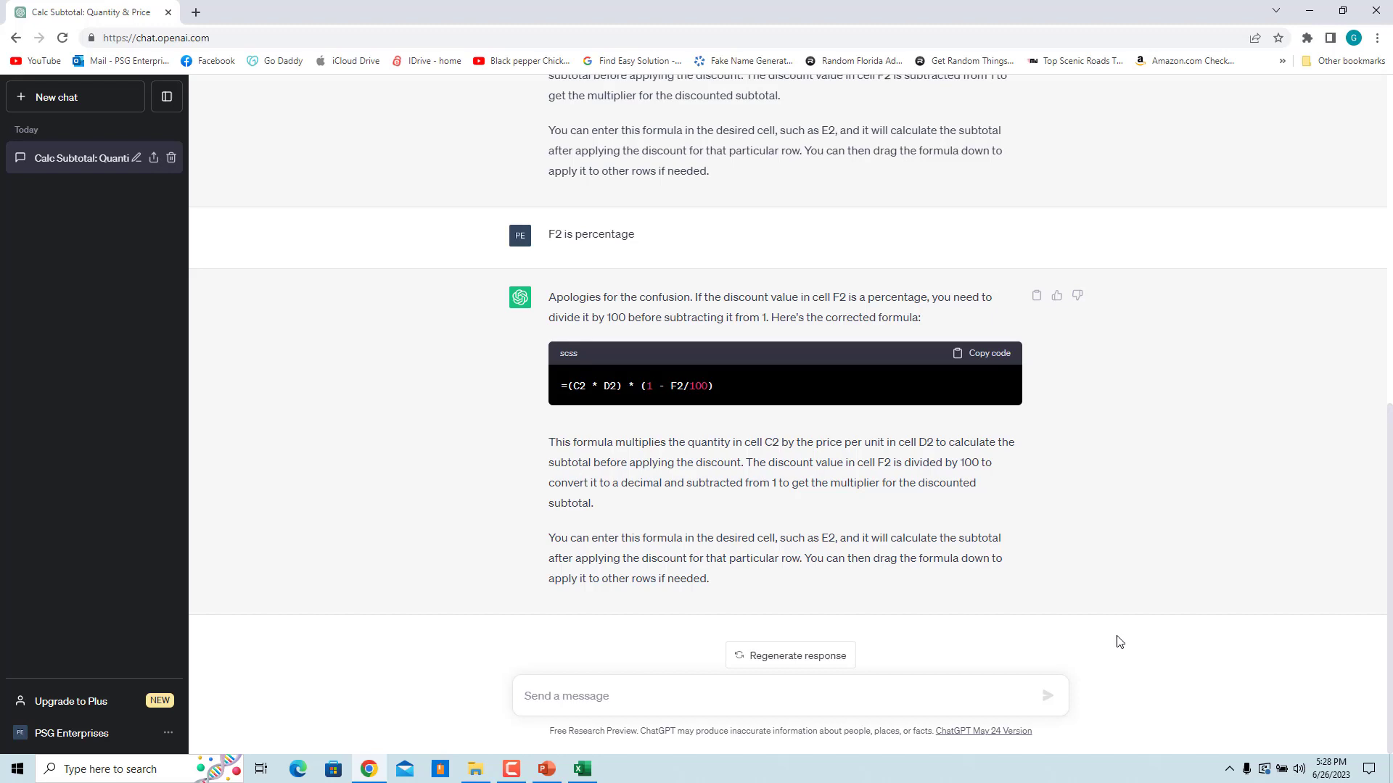
click(537, 689)
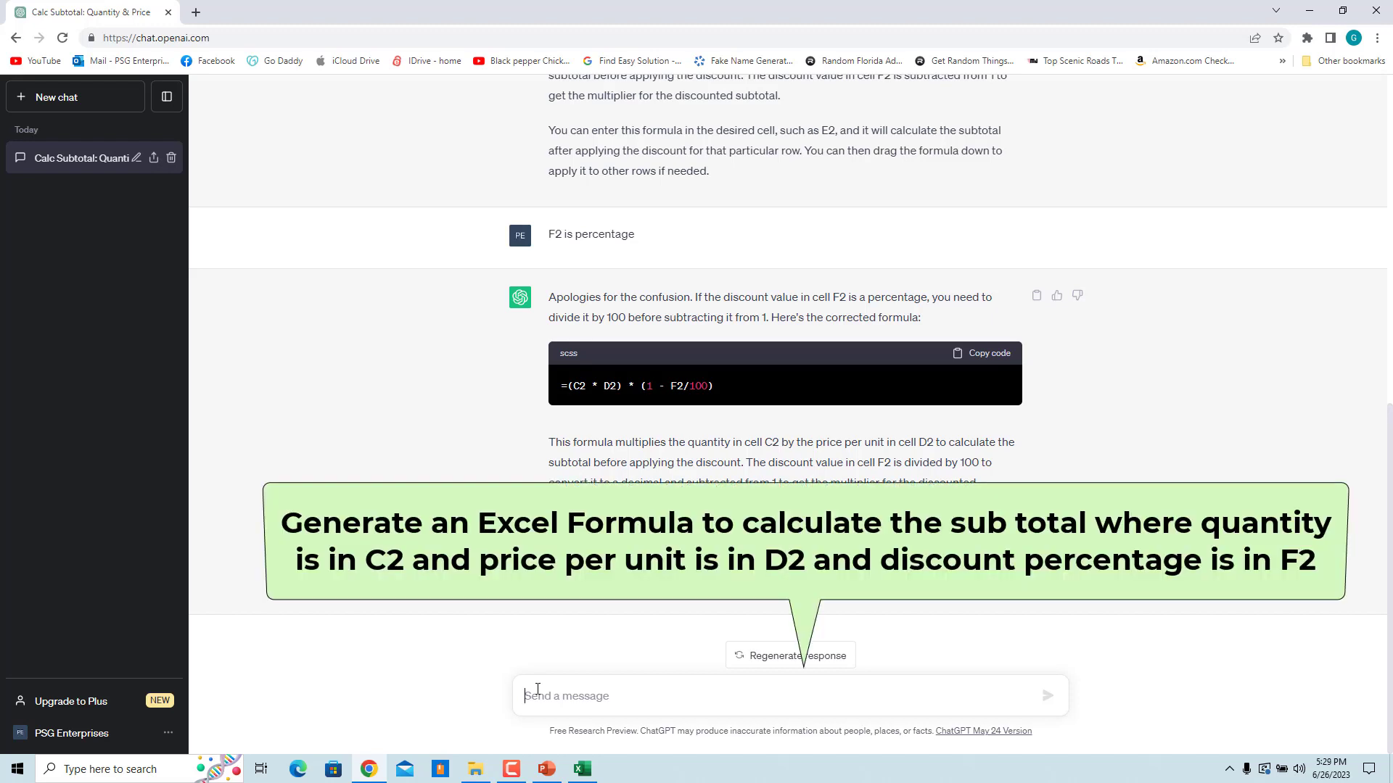
text(Generate an Excel Formula to calculate the sub total where quantity is in C2 and price per unit is in D2  and discount percentage is in F2)
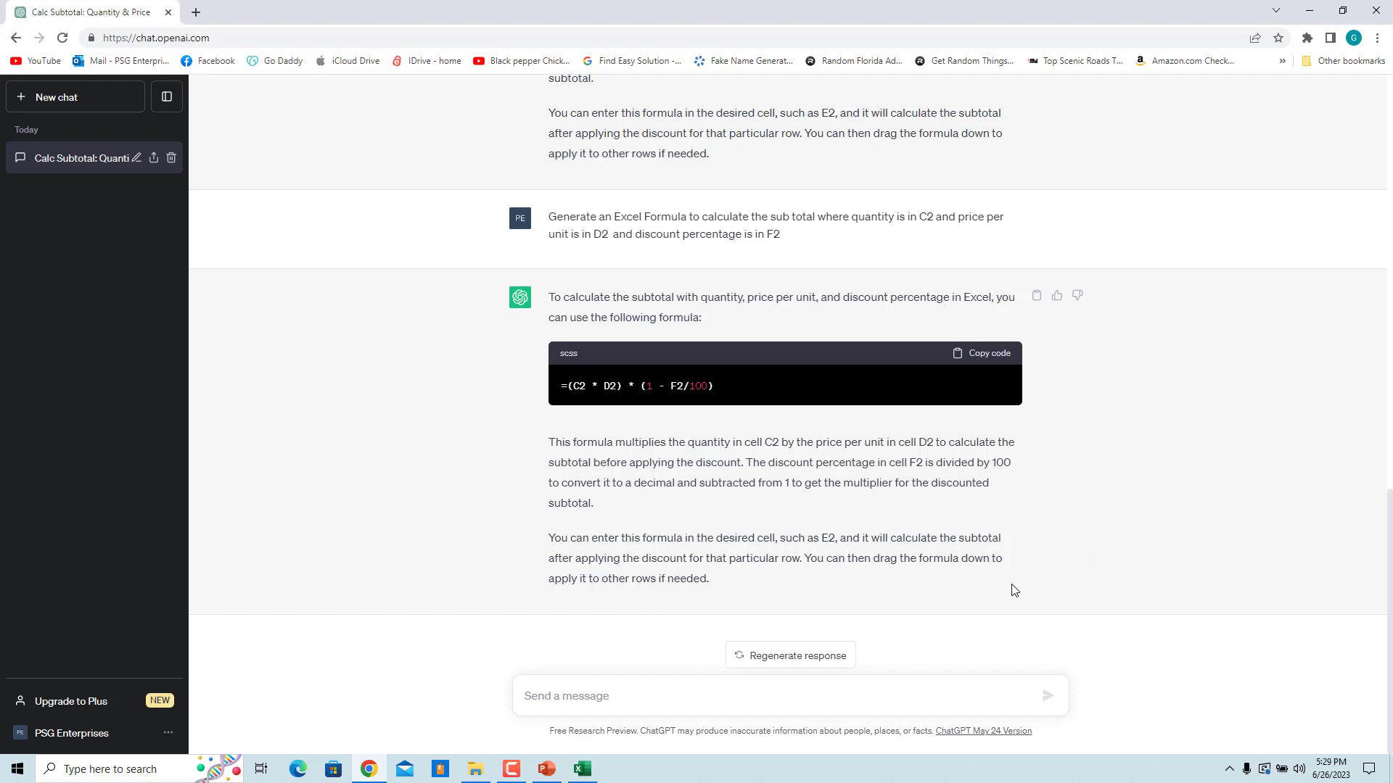
Ask ChatGPT to explain and improve the formula, then copy the IF/AND/ISNUMBER version
click(598, 702)
text(Explain)
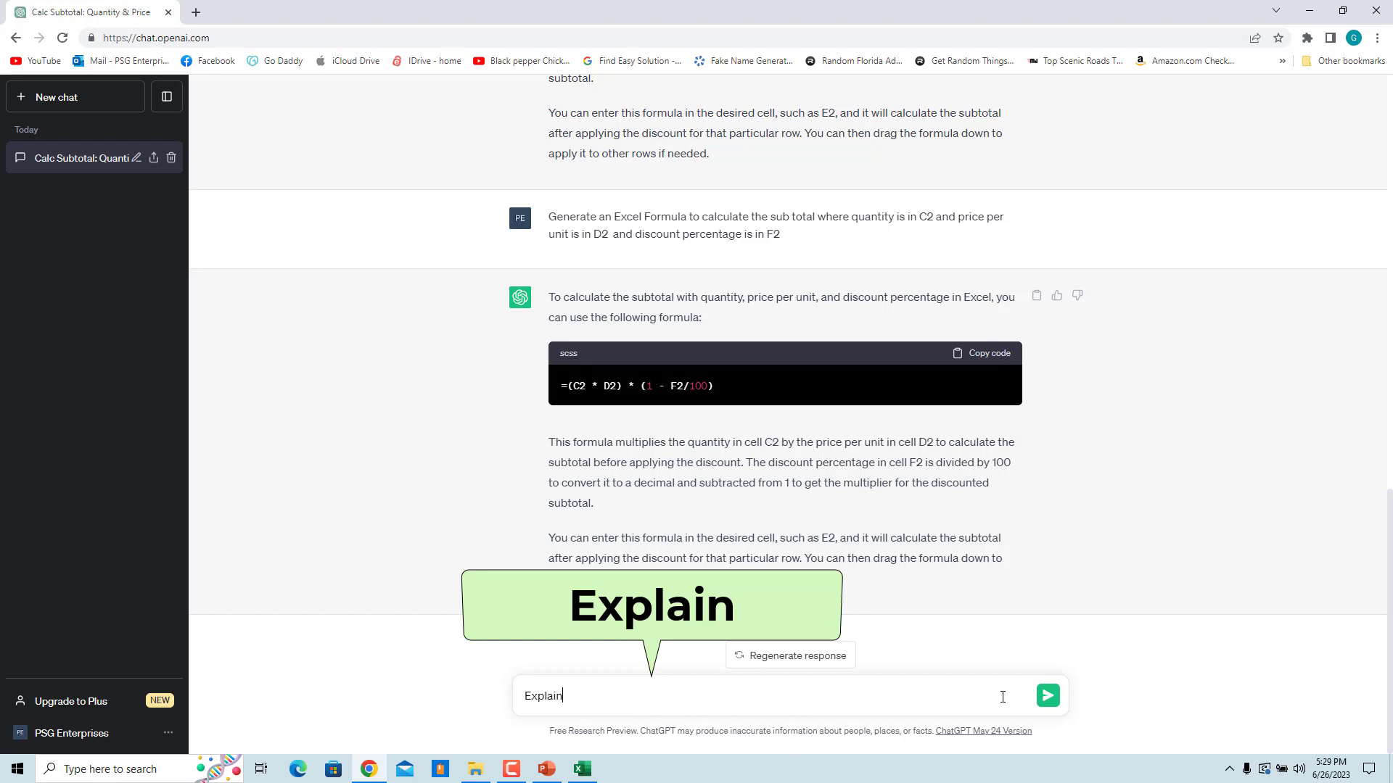
click(1048, 697)
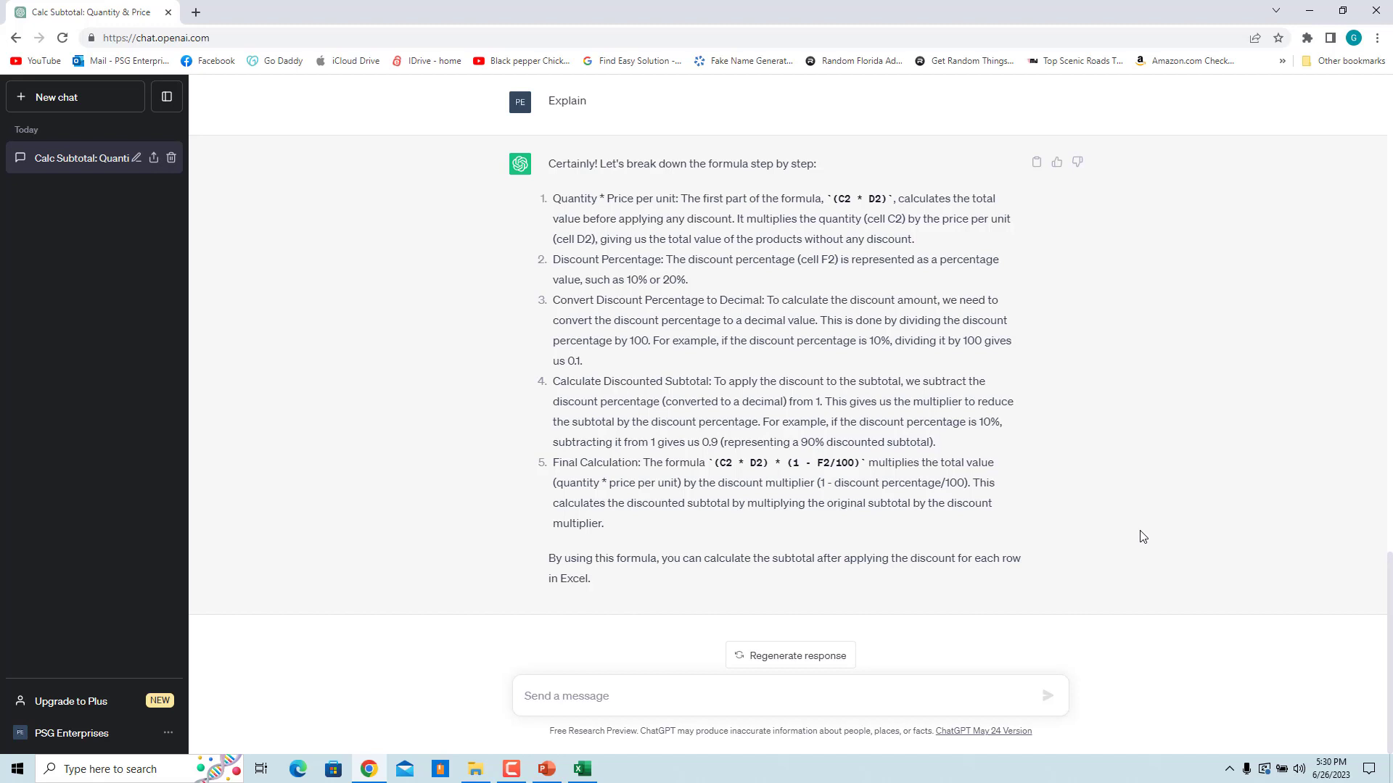
text(Can the)
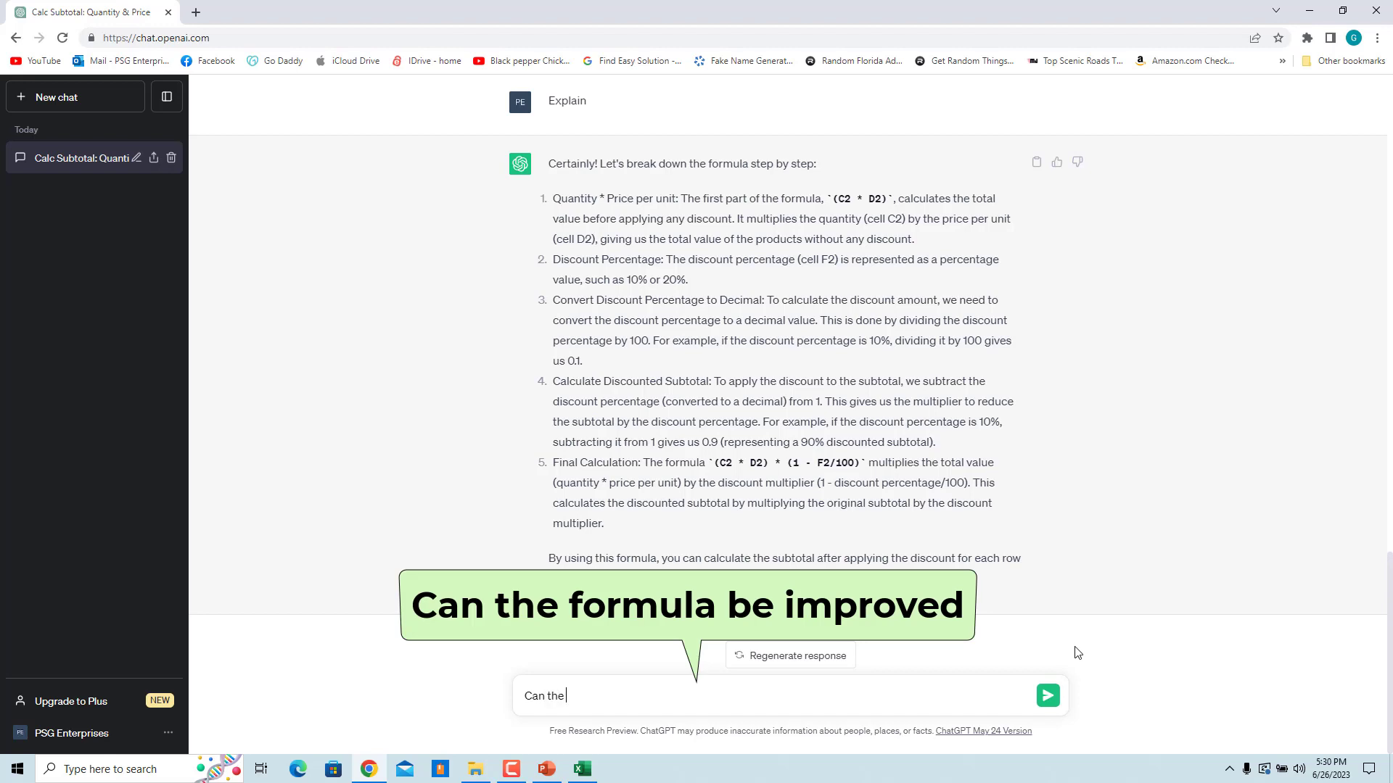
text( formula be improved)
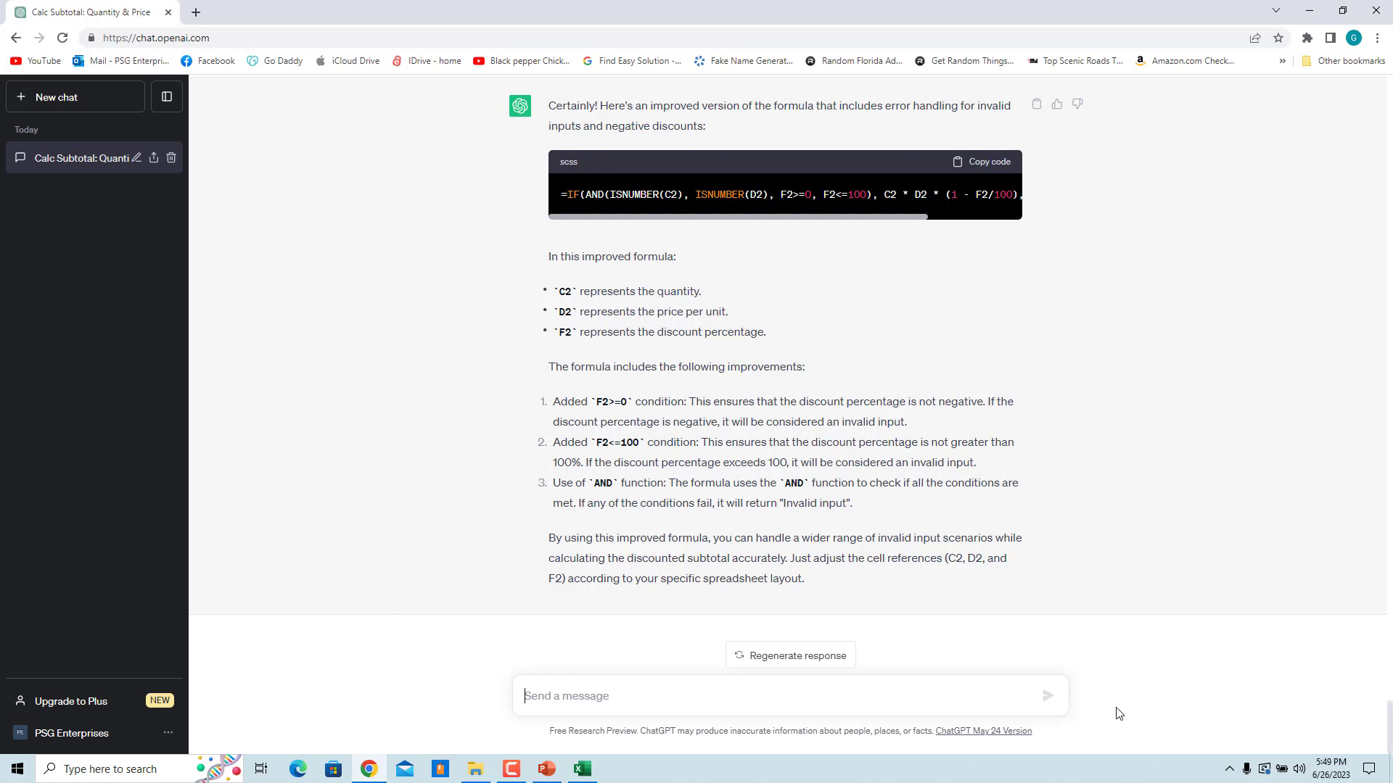
click(452, 768)
click(983, 166)
Paste the improved IF formula into G2 and fill it down to G14, from 1900 to 9216
click(580, 770)
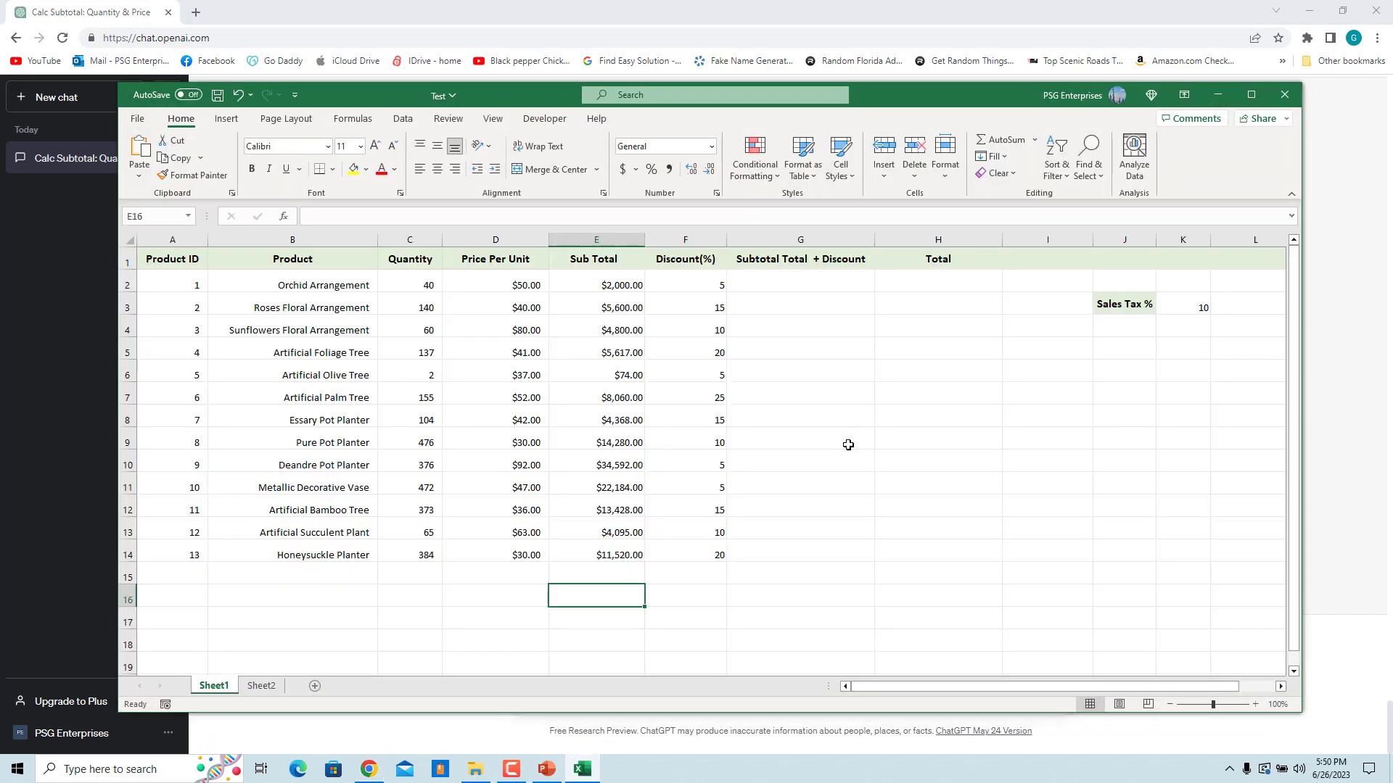
click(756, 278)
double_click(755, 281)
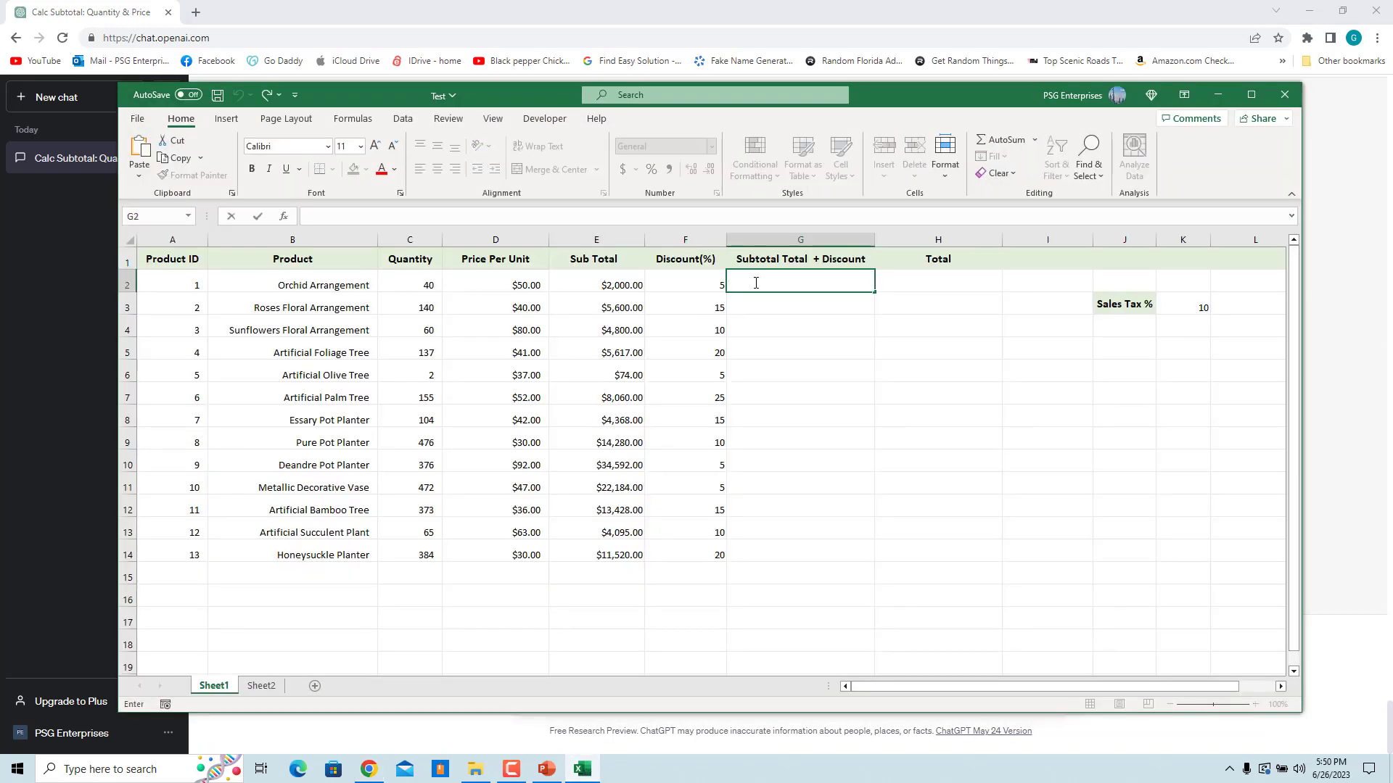
key(ctrl+v)
key(ctrl+Return)
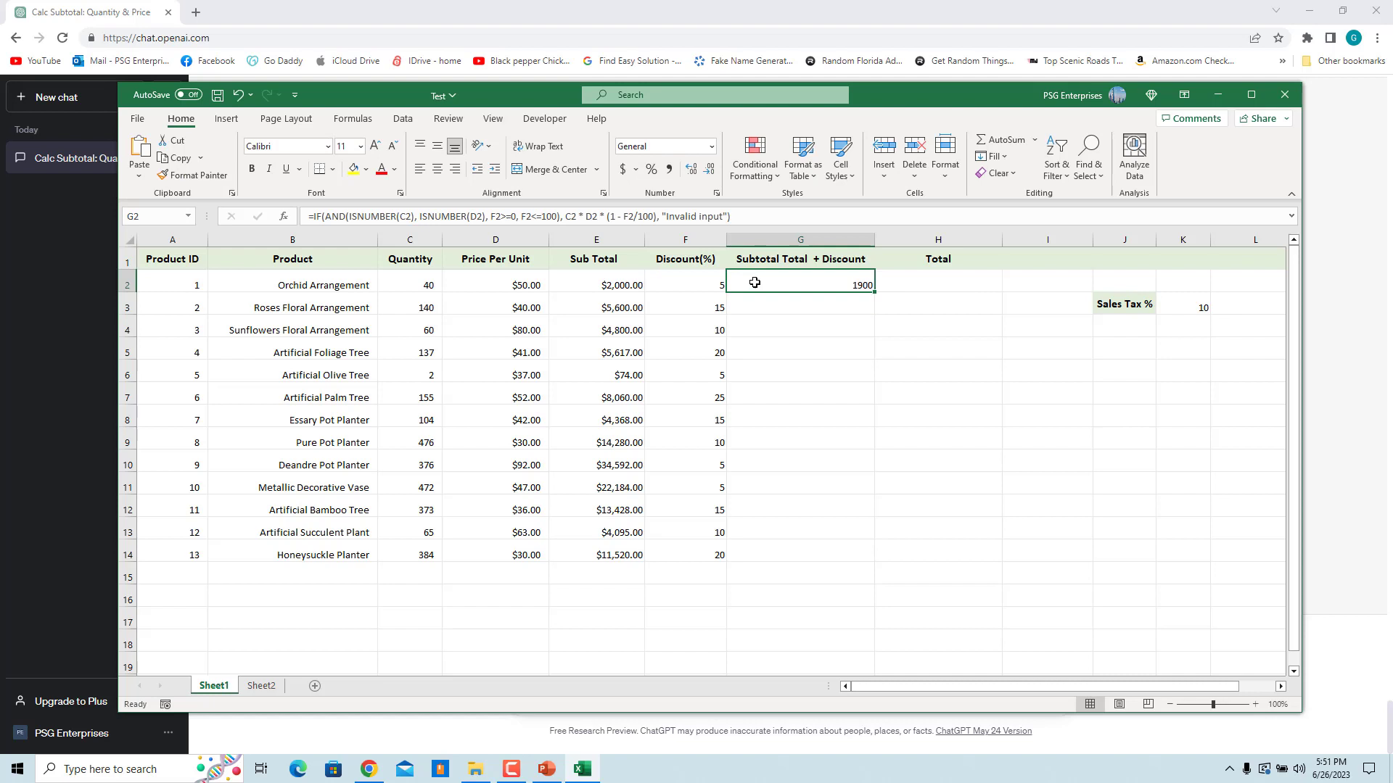
drag(874, 292, 873, 563)
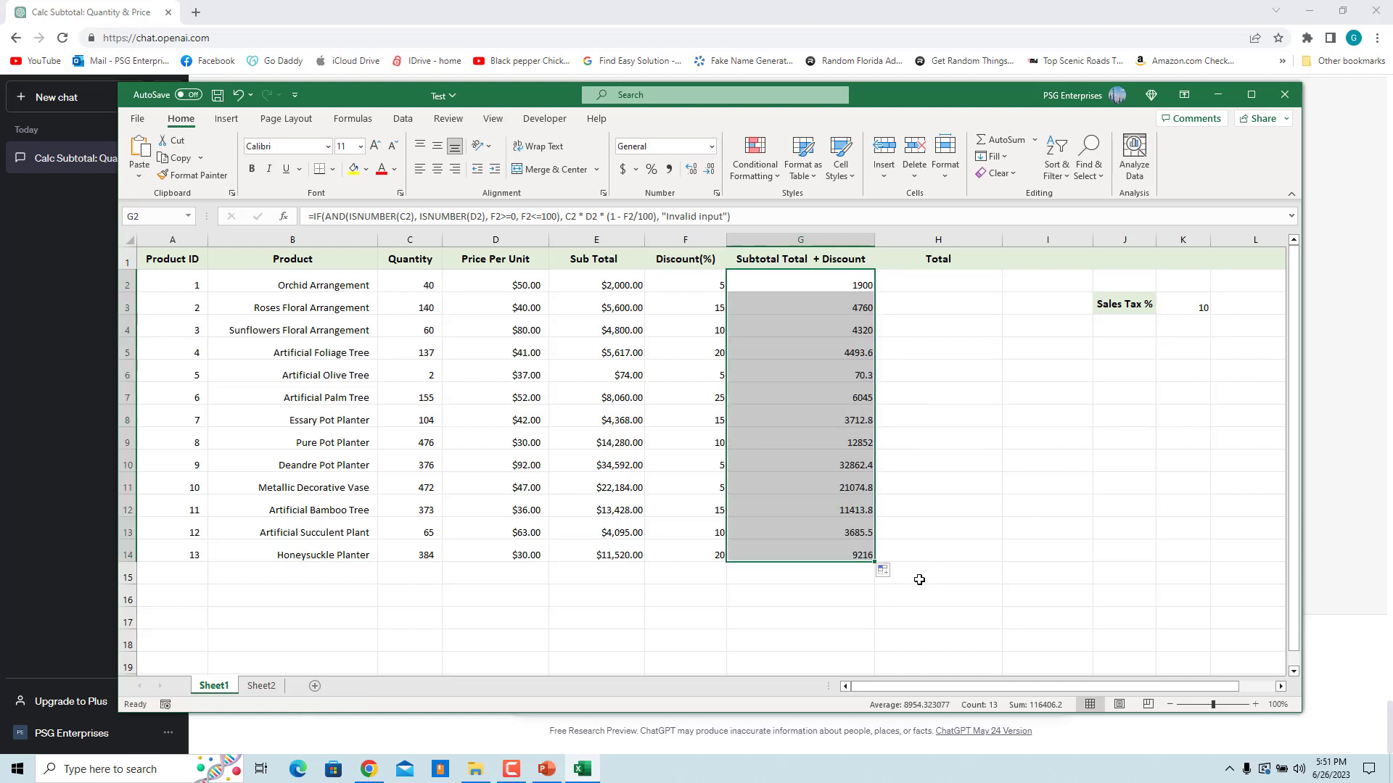
click(1047, 595)
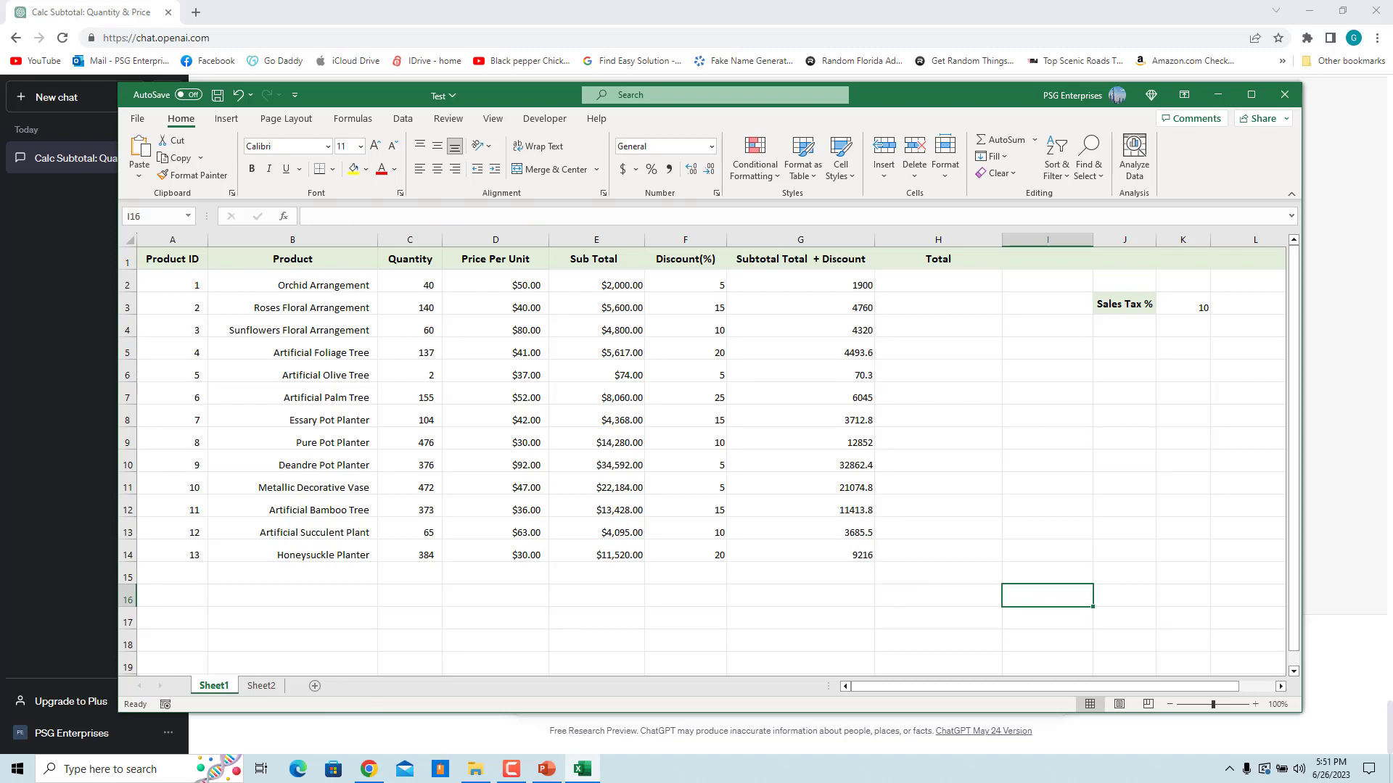
text(A)
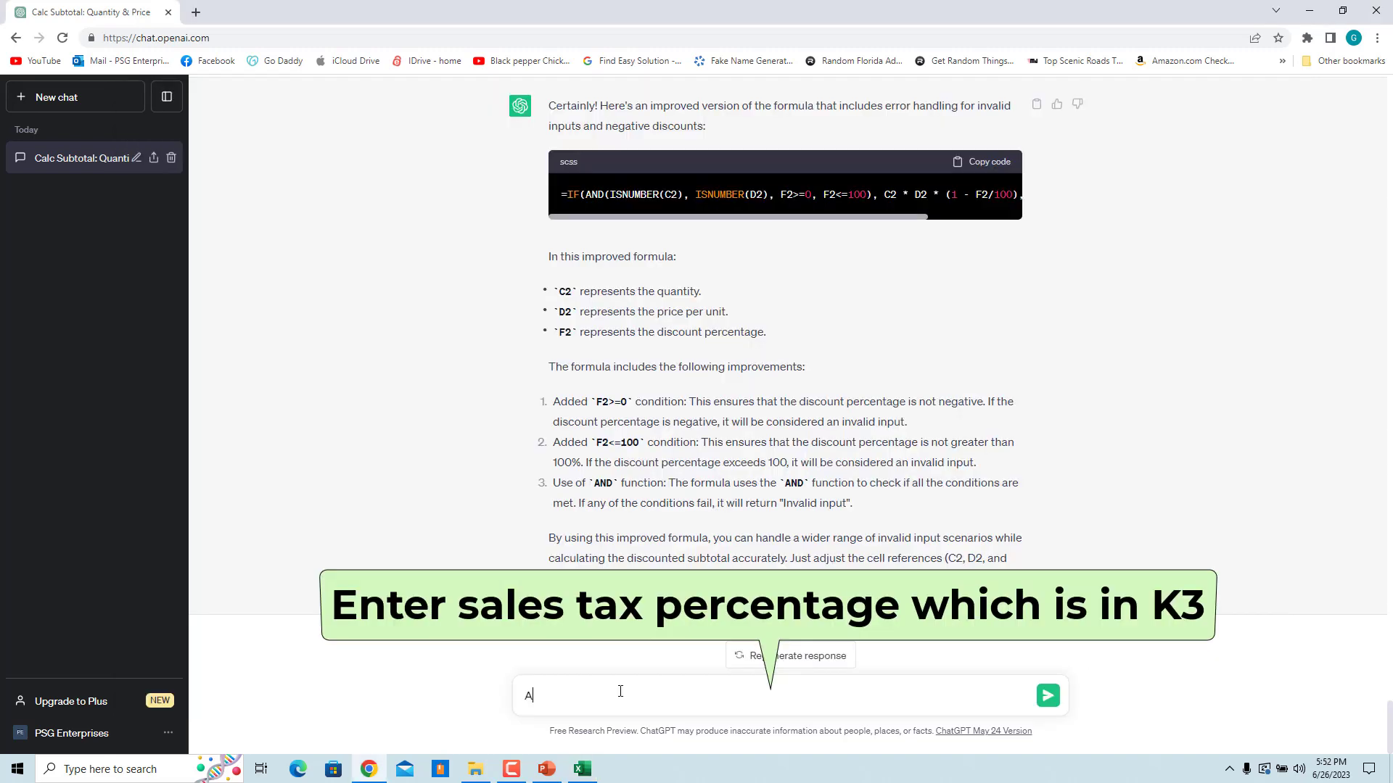
text(dd )
text(sales tac)
text(x percenta)
text(ge which is in K3)
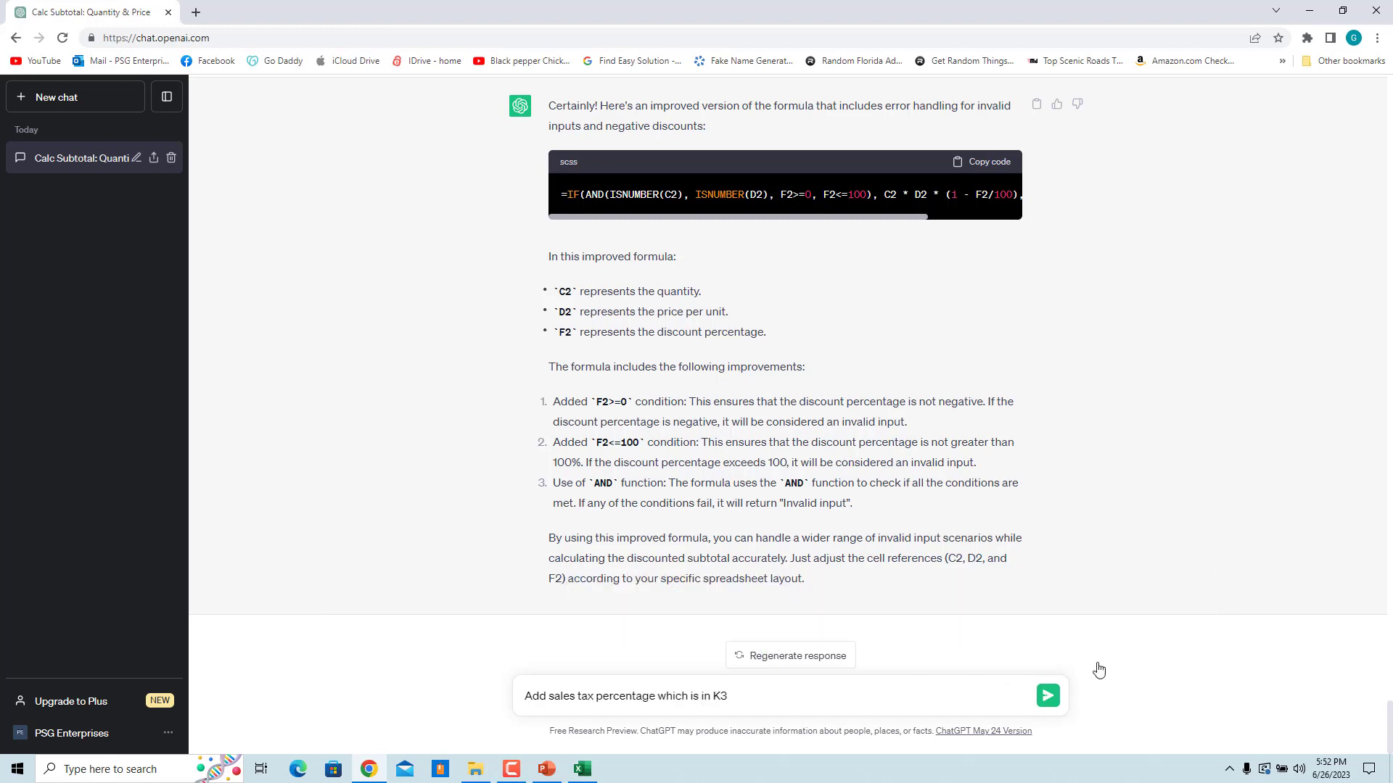
Send 'Add sales tax percentage which is in K3', answered with a (1 + K3/100) formula
key(Return)
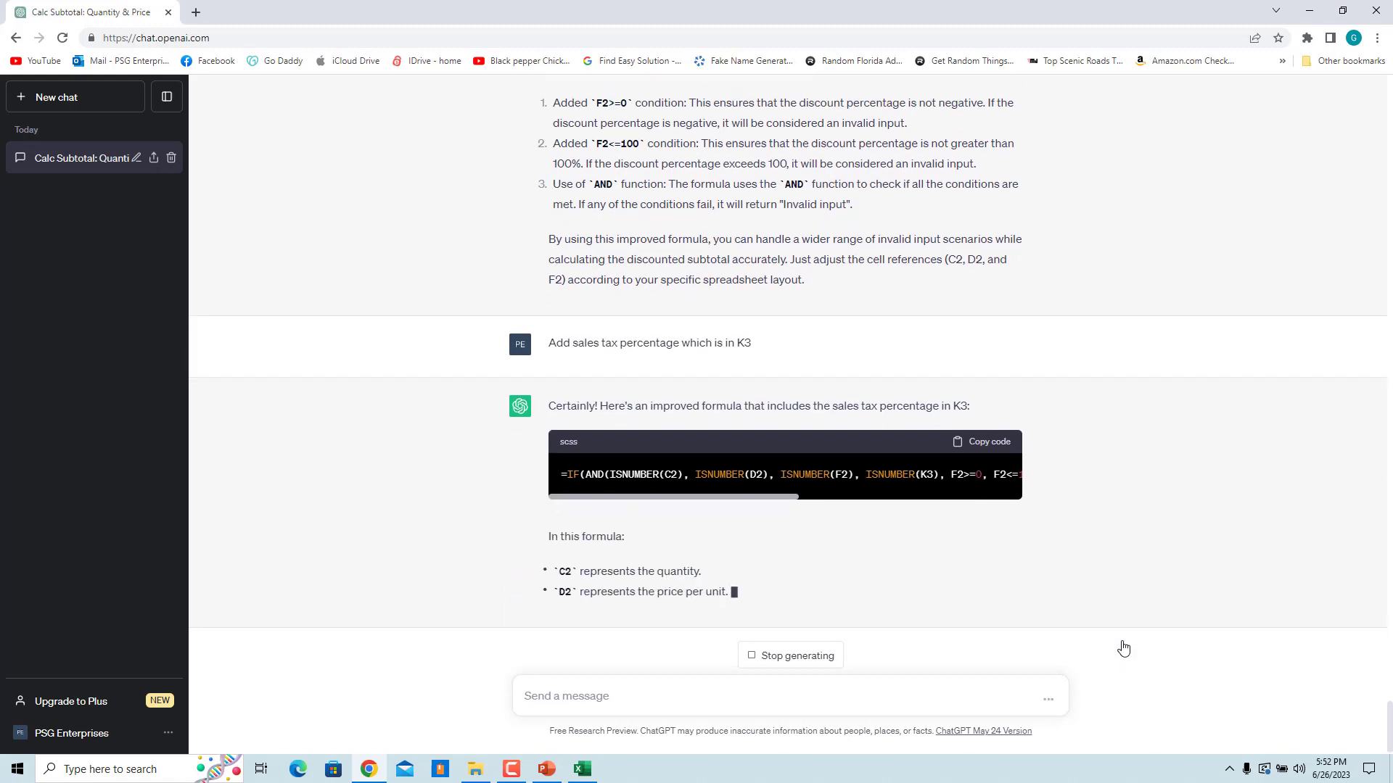
drag(794, 240, 1010, 239)
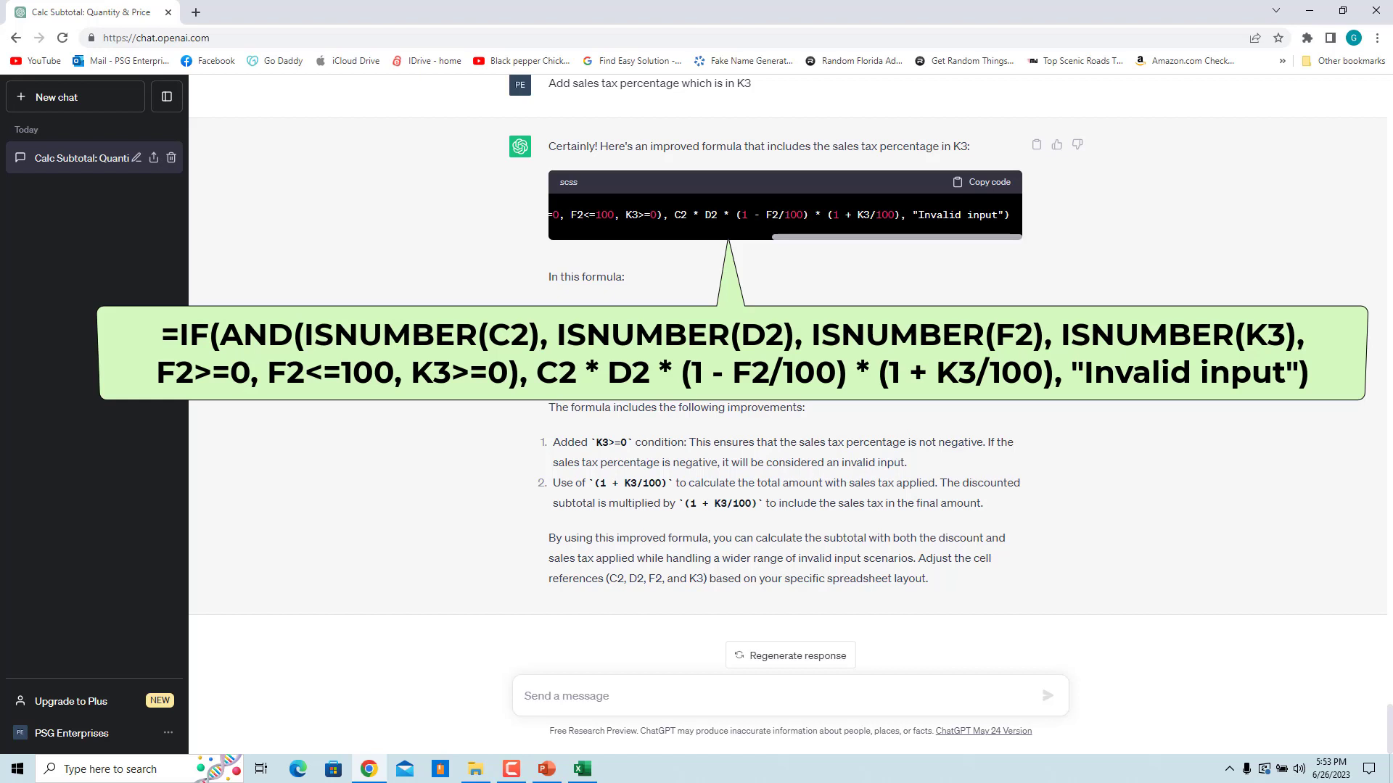
Send 'Make K3 an absolute reference' for $K$3, then show Excel's Sheet2 Year/Month/Day table
click(594, 694)
text(Make )
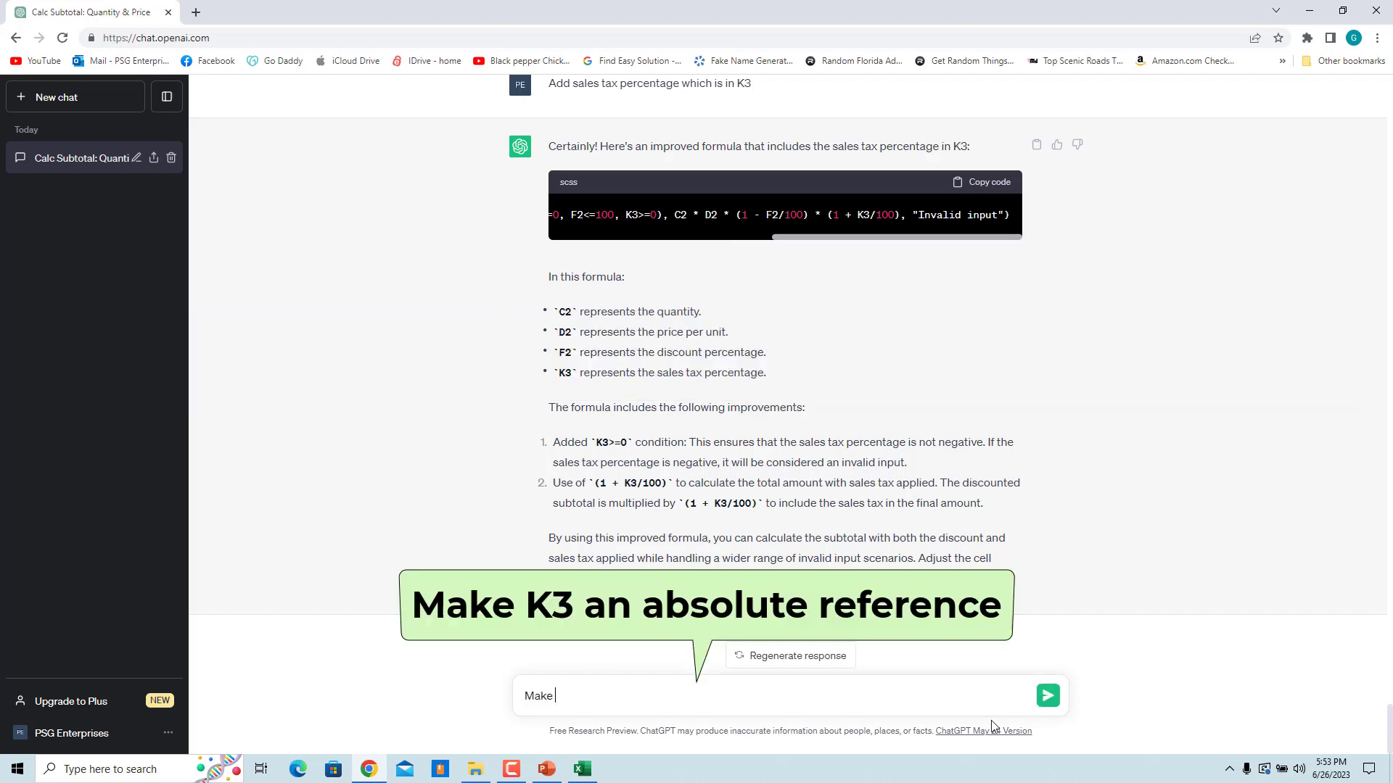
text(K3 an absolute reference)
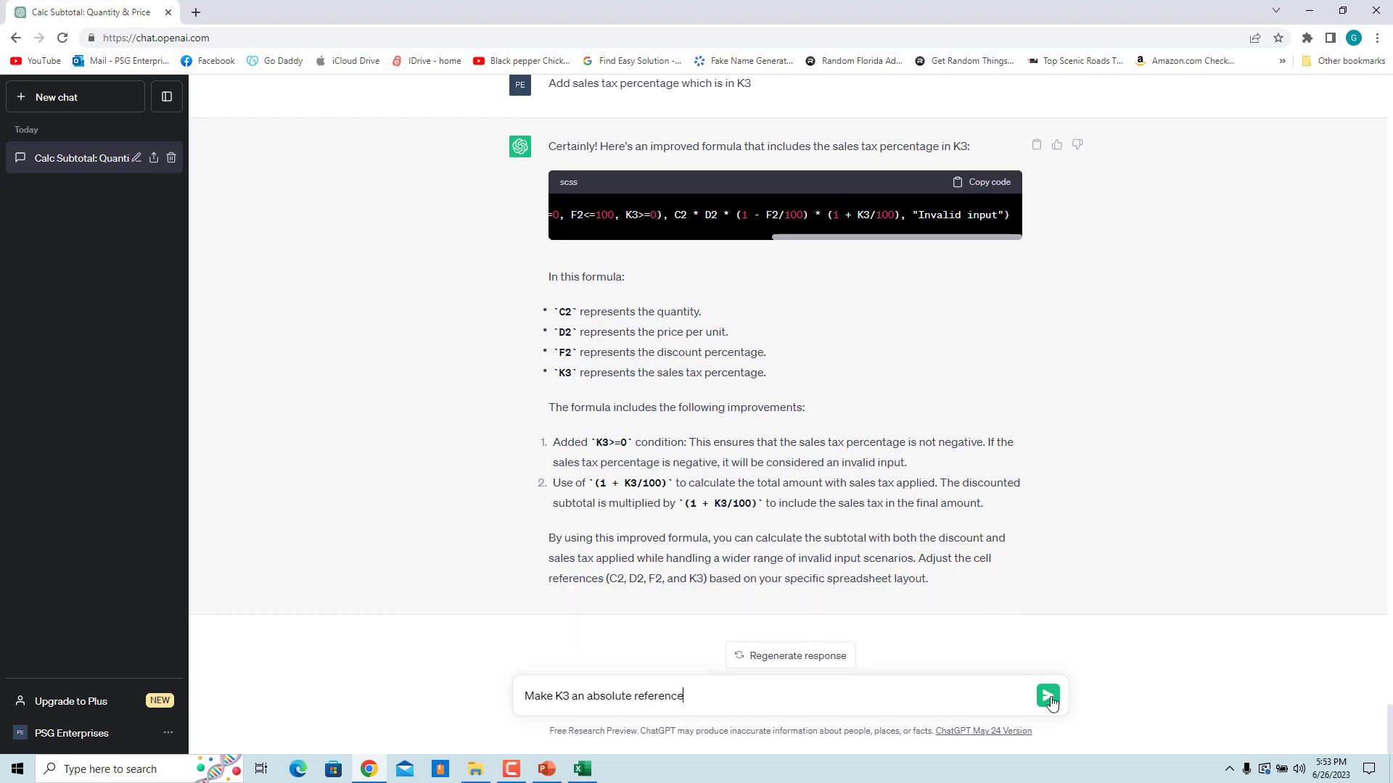
click(1047, 700)
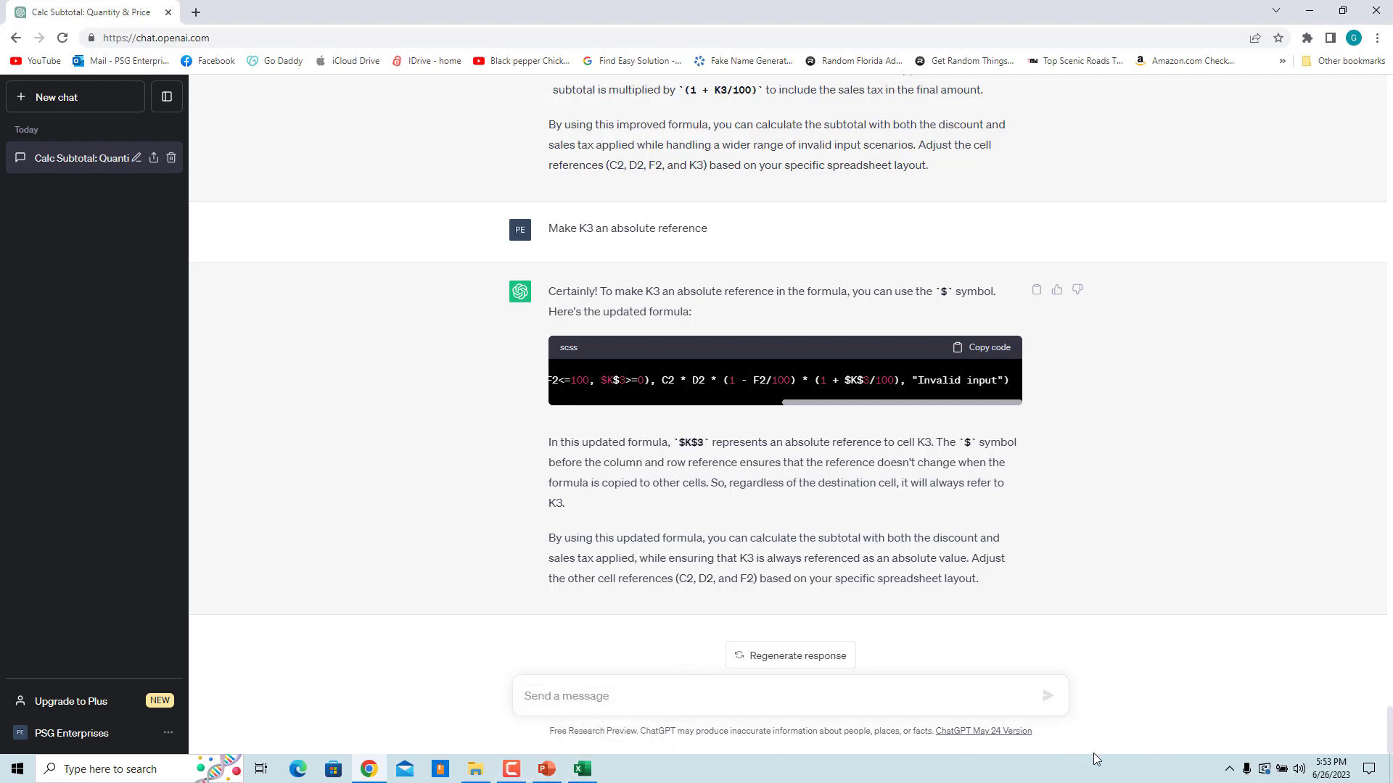
click(585, 769)
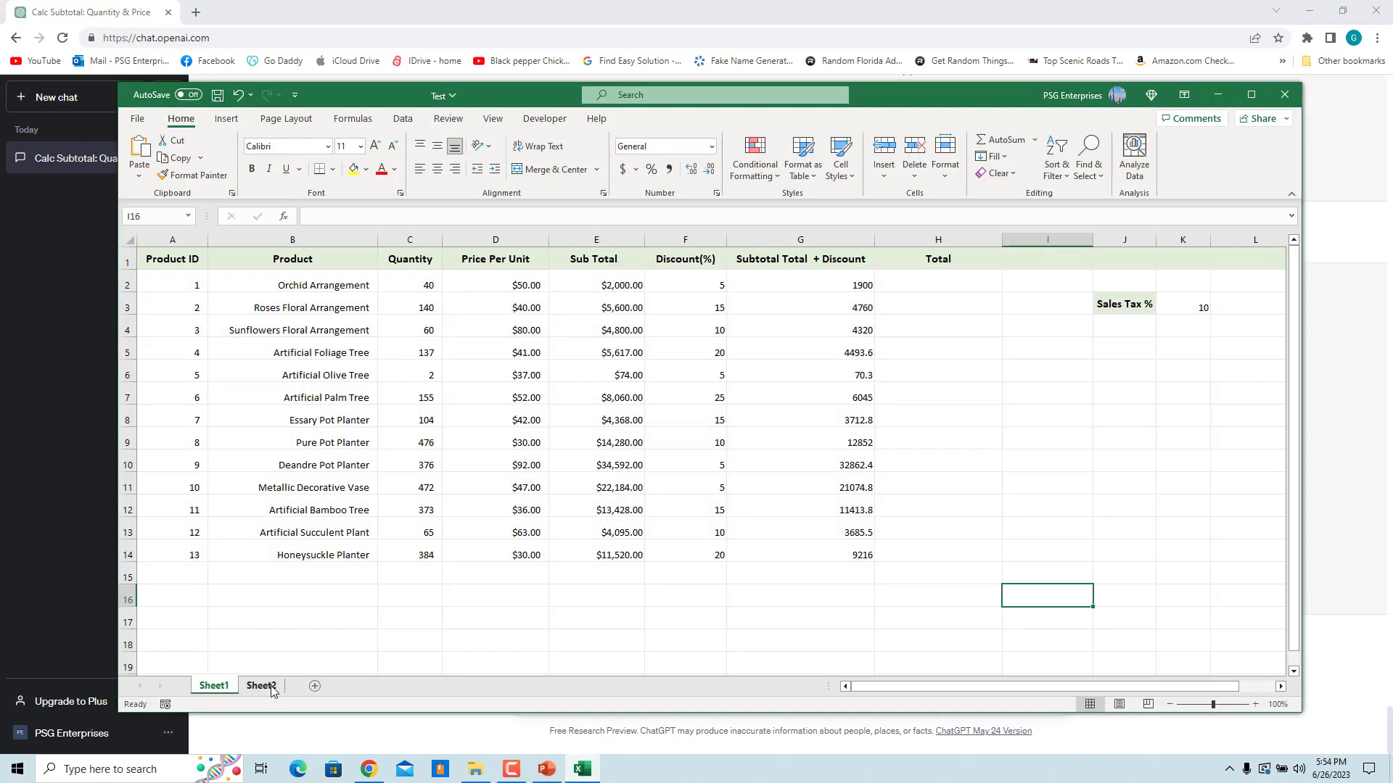
click(262, 685)
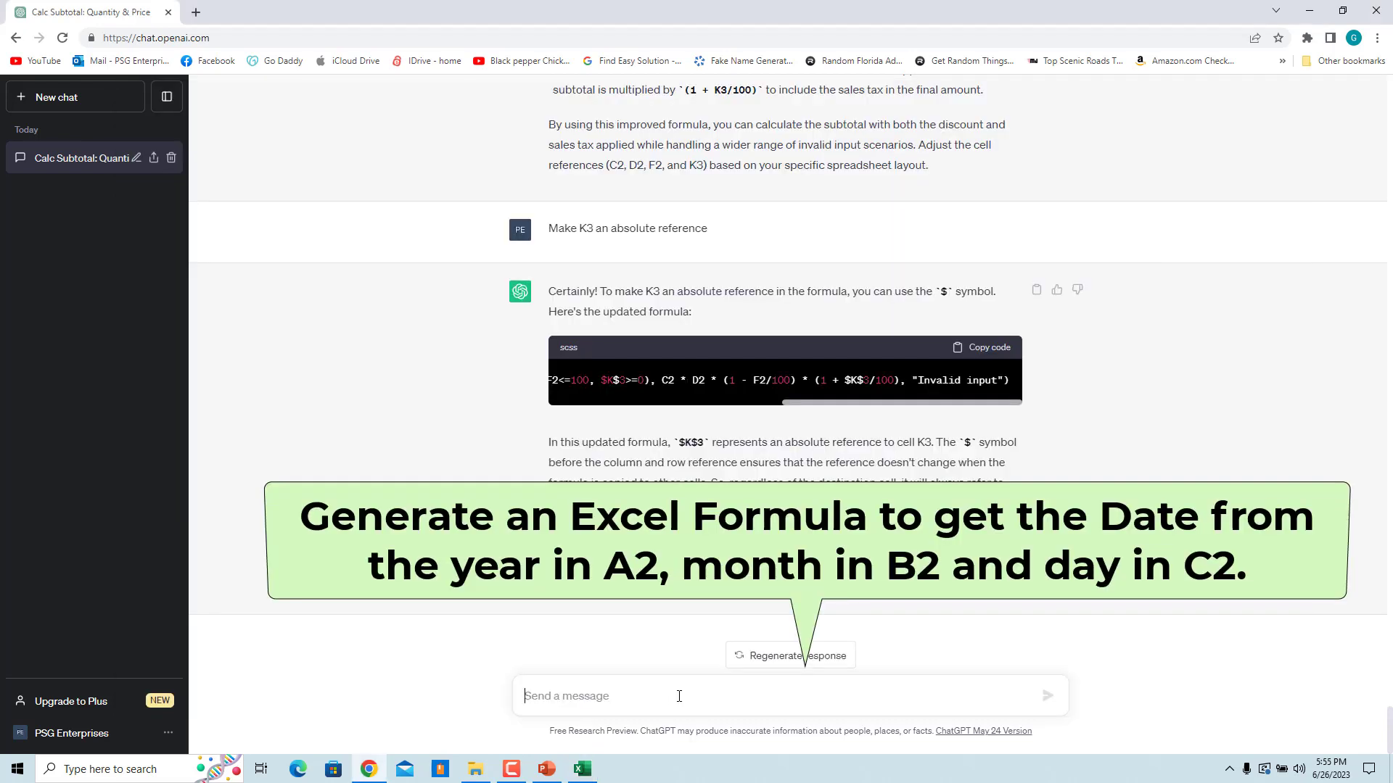
text(Generate an Excel Formula  to get the Date from the year in  A2 , month in B2 and day in C2)
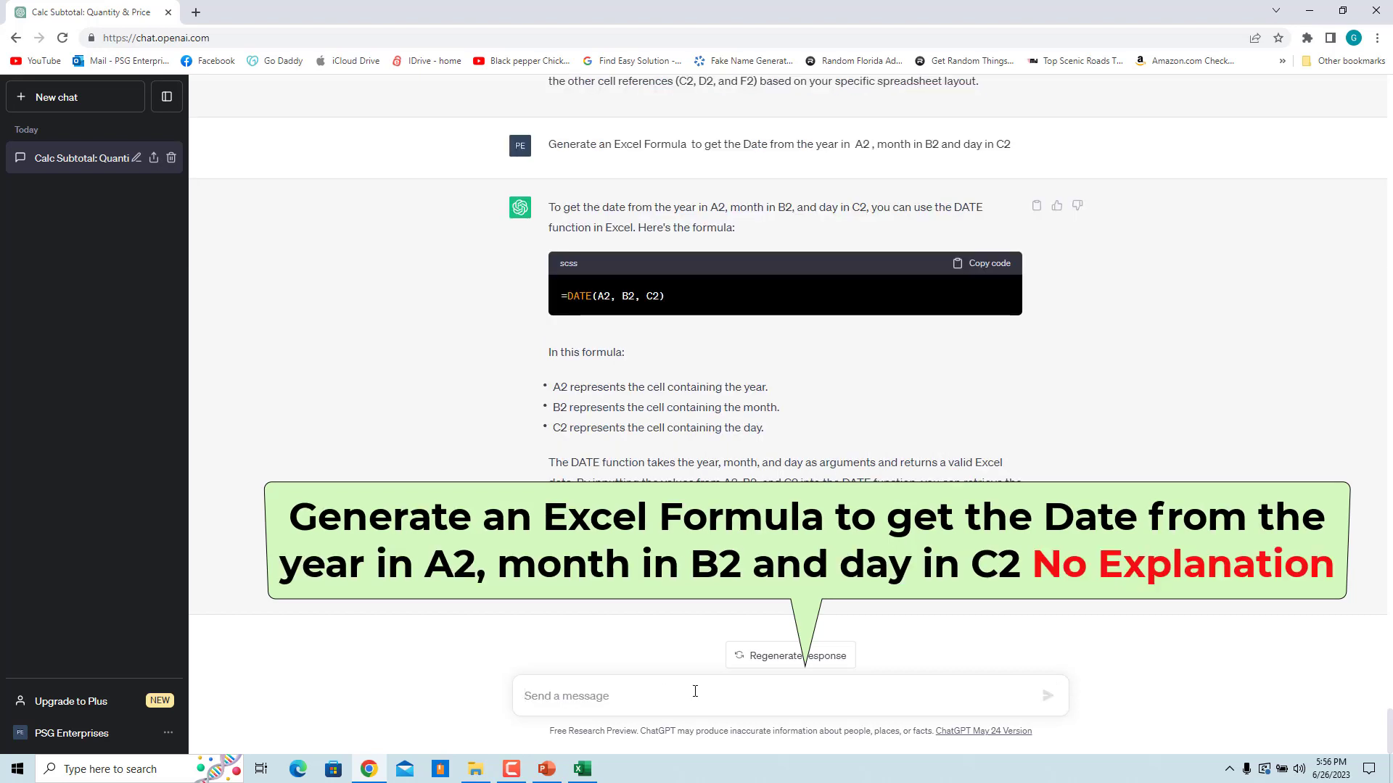
Resend the date prompt with 'No Explanation', getting just =DATE(A2, B2, C2)
text(Generate an Excel Formula  to get the Date from the year in  A2 , month in B2 and day in C2)
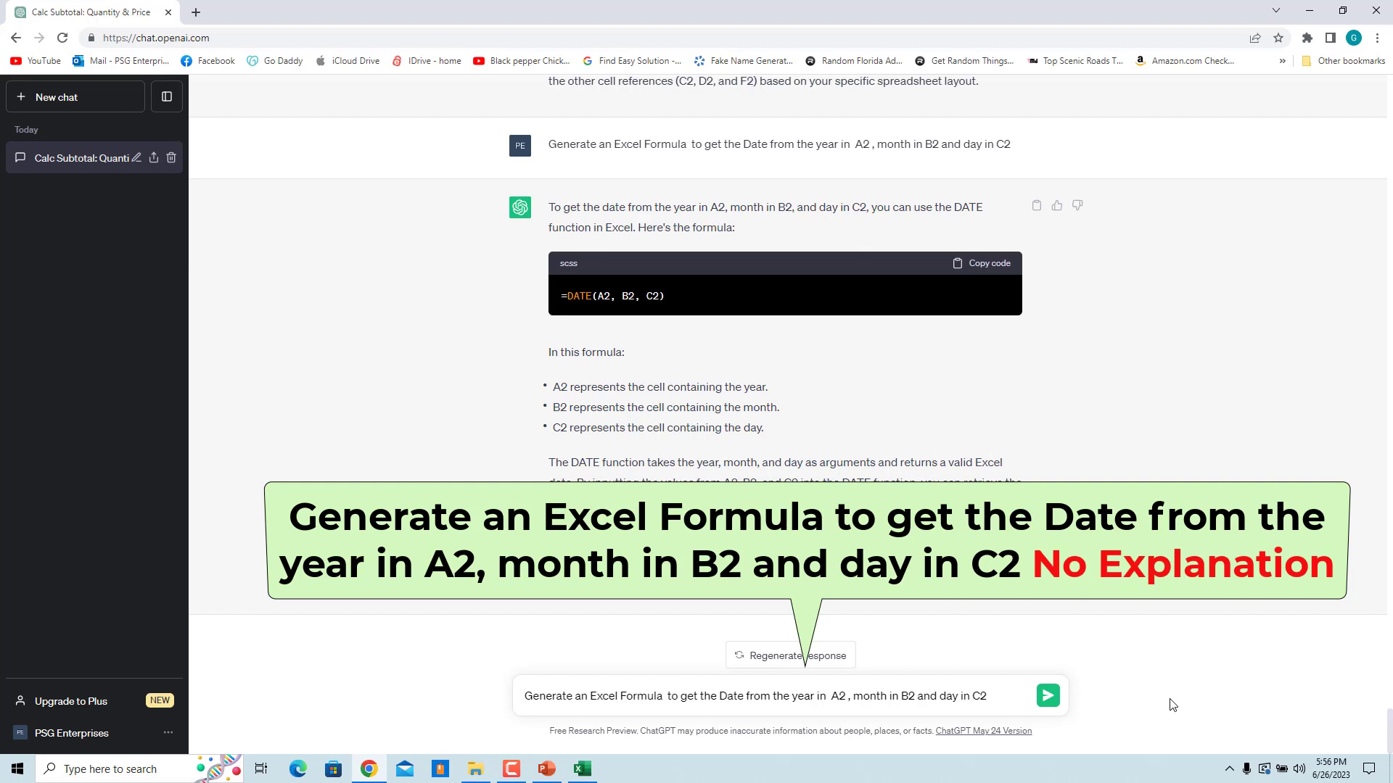
text(N)
text(o Ex)
text(planatio)
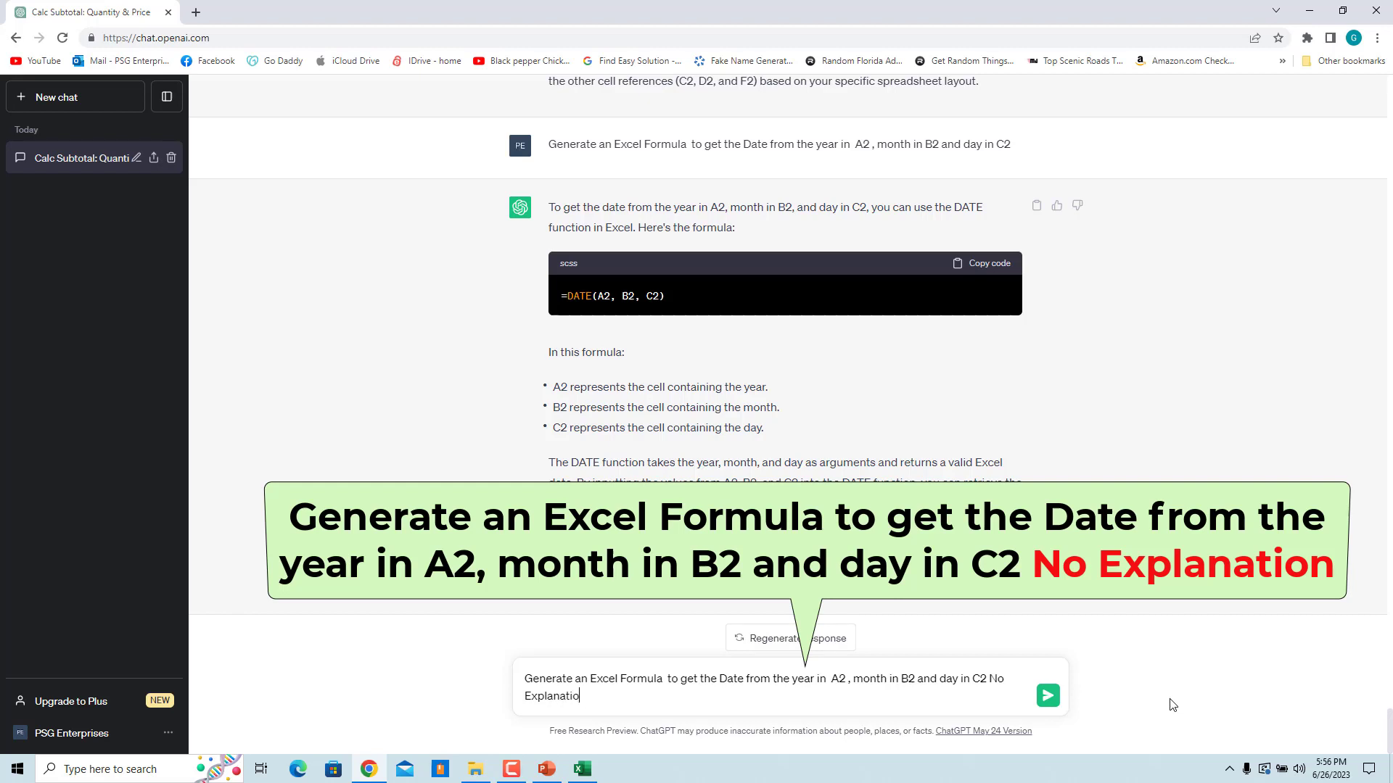
text(n)
key(Return)
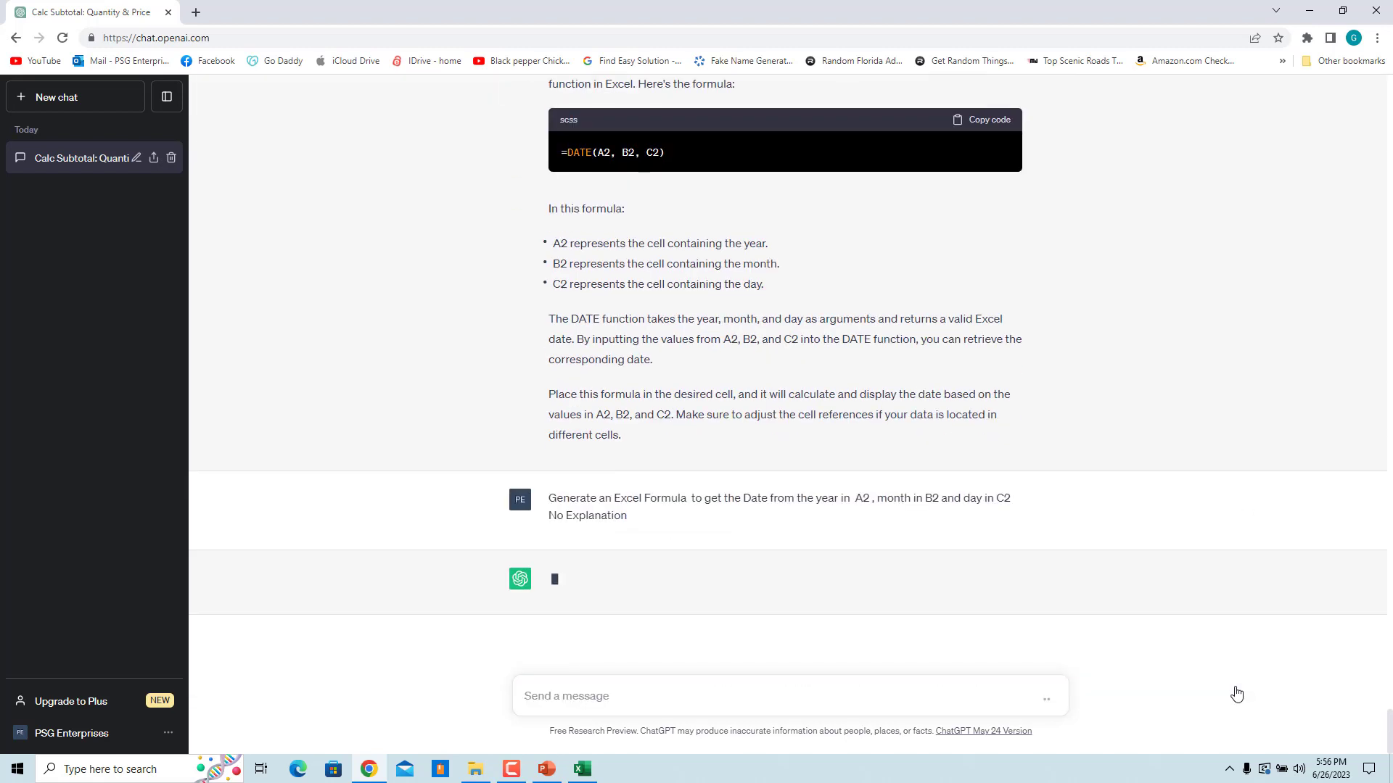